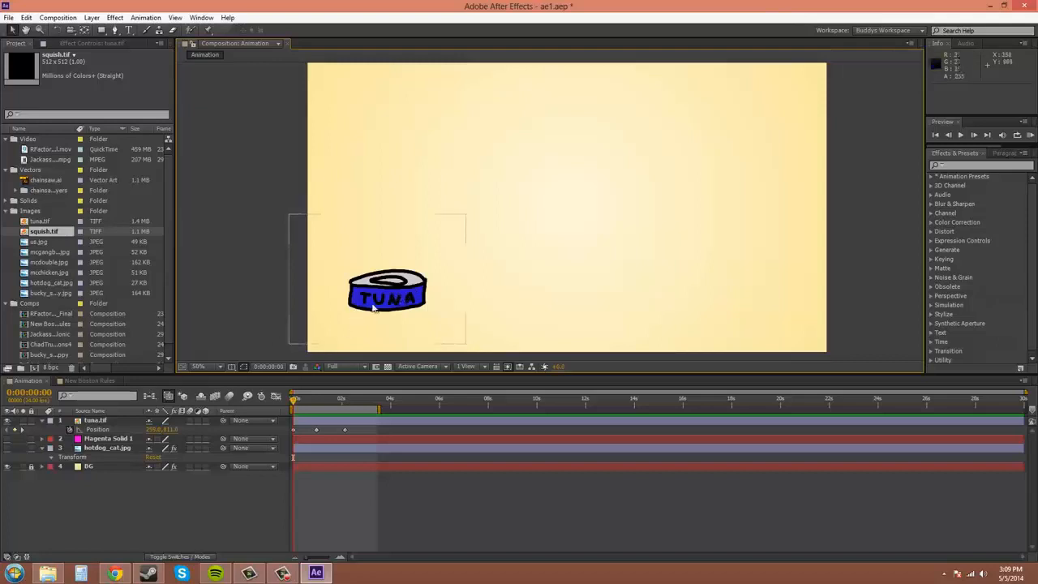
# - Select the tuna layer and examine the keyframes and dot spacing along its arched motion path
pyautogui.click(390, 298)
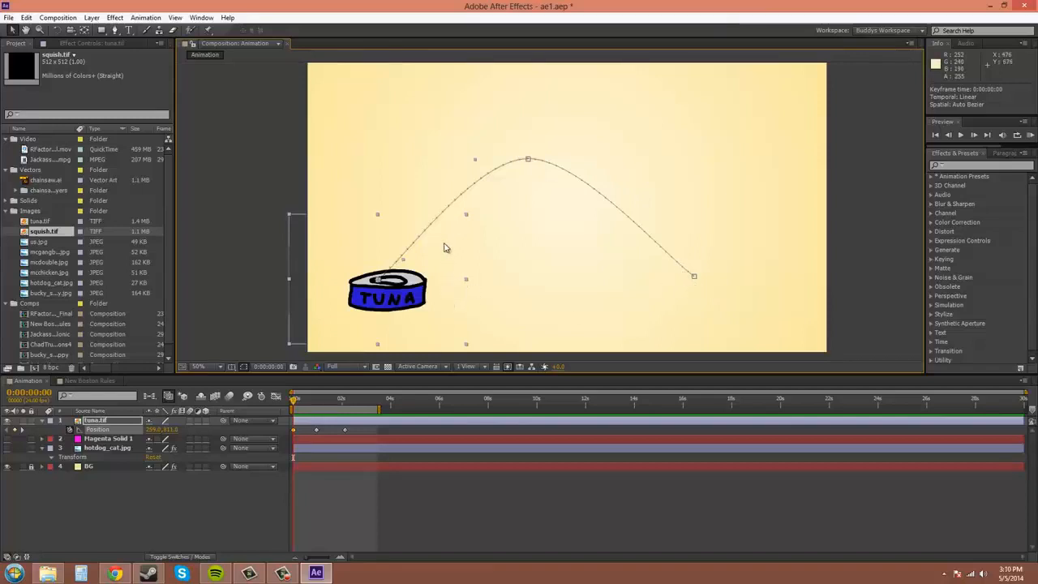
pyautogui.moveTo(460, 247); pyautogui.dragTo(614, 168)
pyautogui.scroll(1, 473, 261)
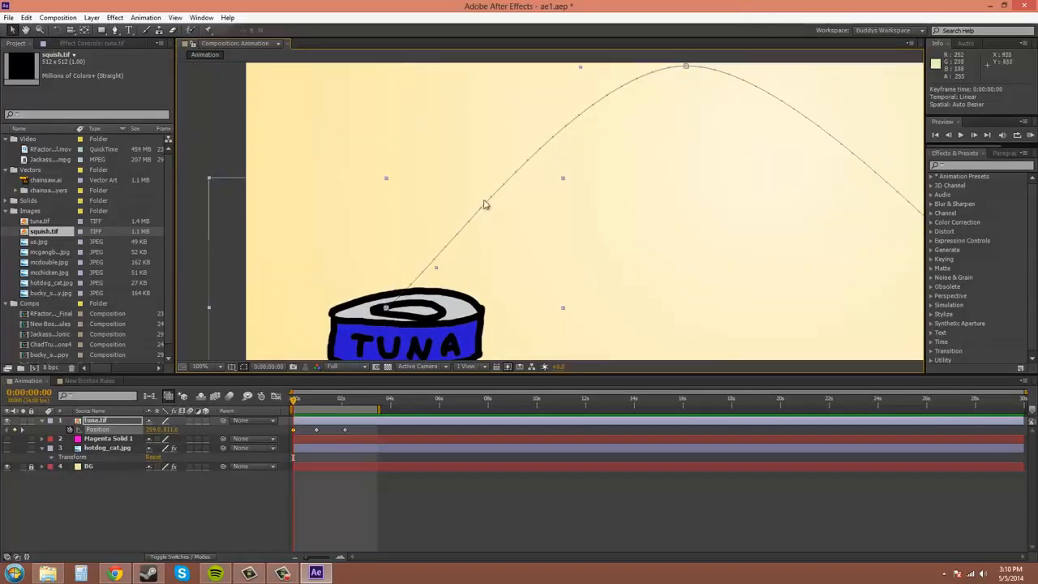
pyautogui.moveTo(688, 139); pyautogui.dragTo(628, 185)
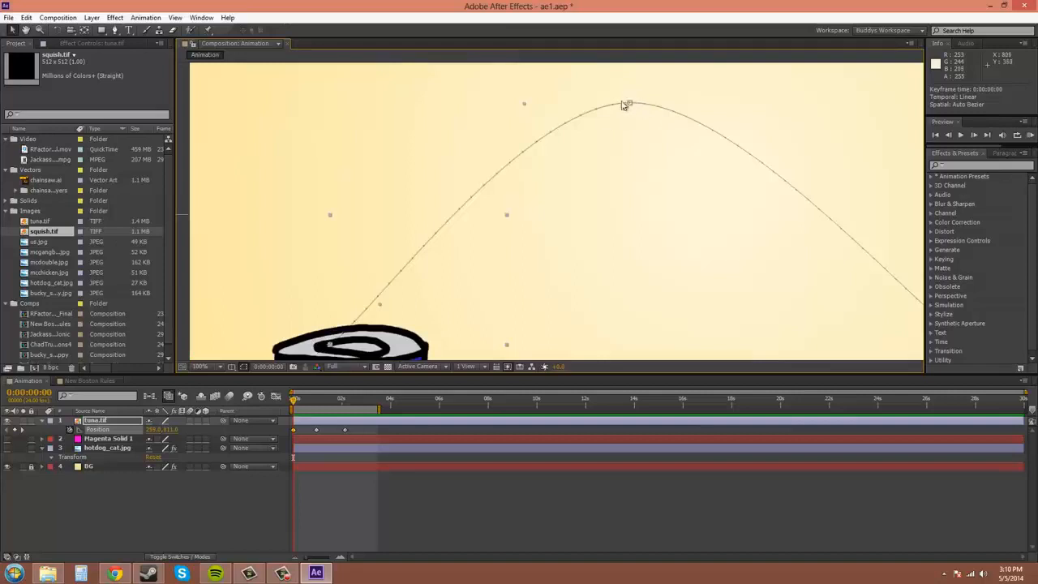
pyautogui.moveTo(520, 258); pyautogui.dragTo(584, 202)
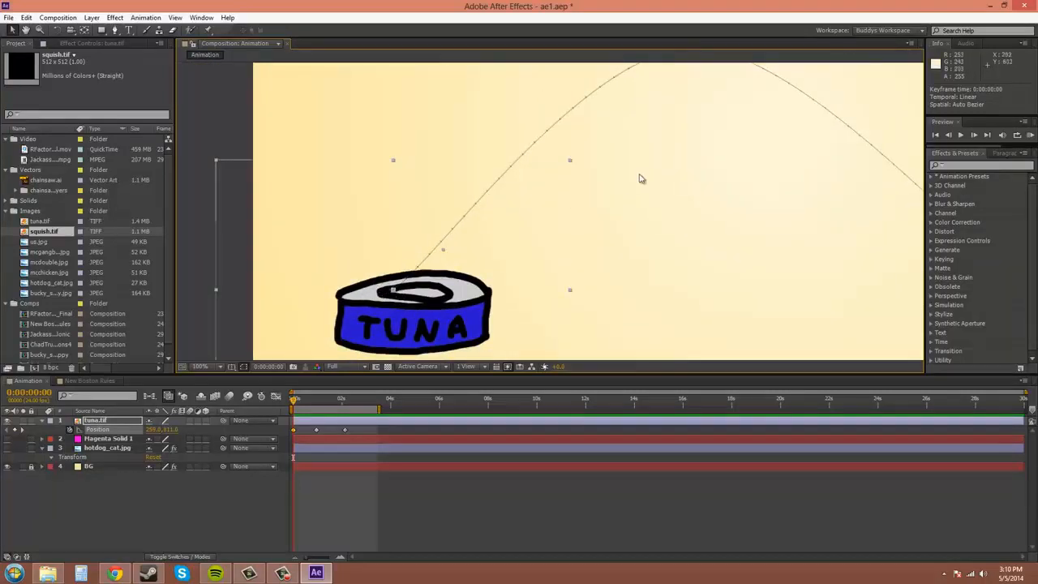
pyautogui.moveTo(639, 176); pyautogui.dragTo(604, 236)
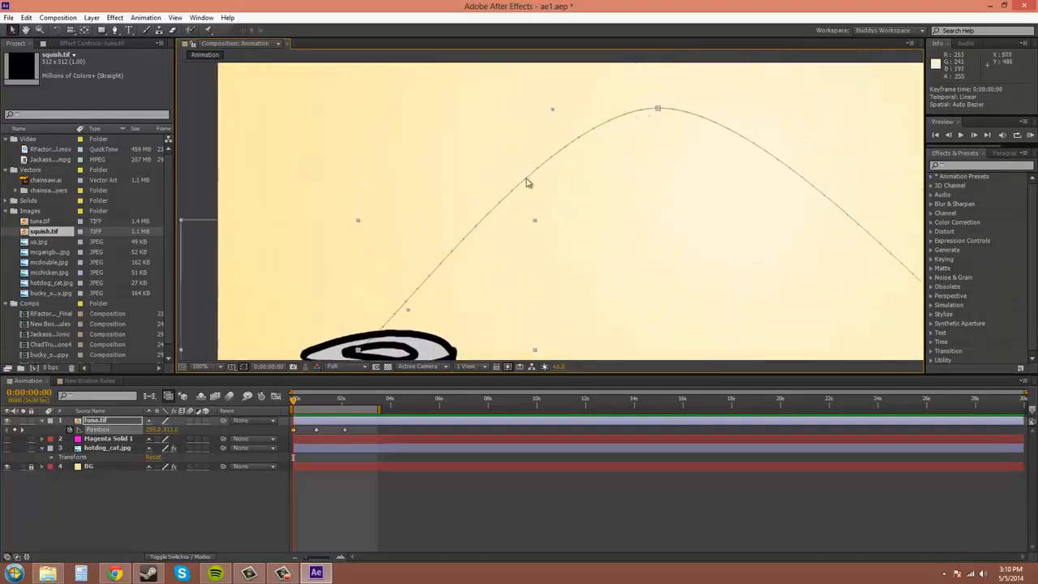
pyautogui.moveTo(489, 270); pyautogui.dragTo(502, 240)
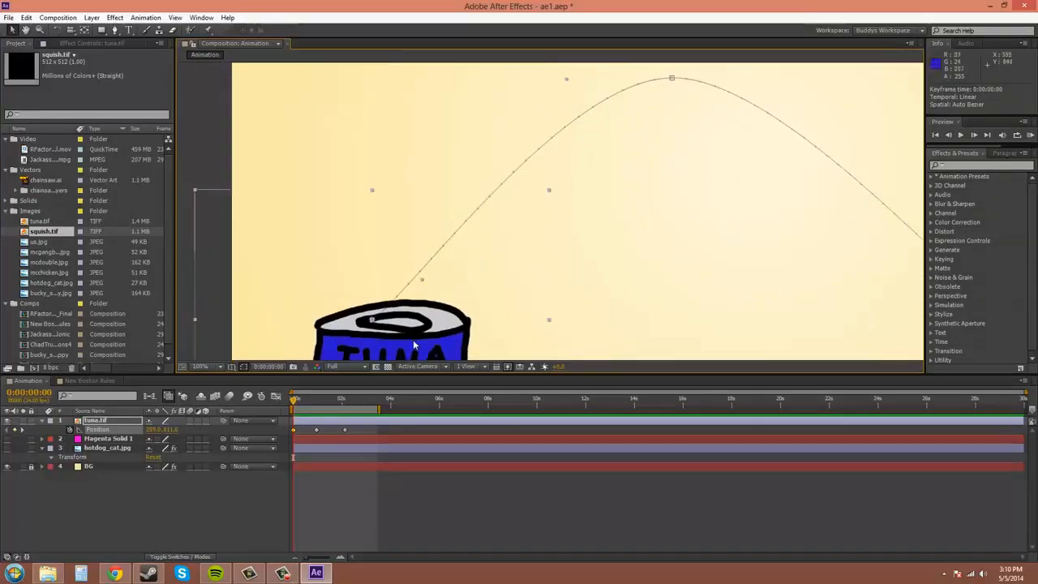
# - Move the tuna layer's middle position keyframe to 0:00:01:02 and deselect the layer
pyautogui.click(317, 432)
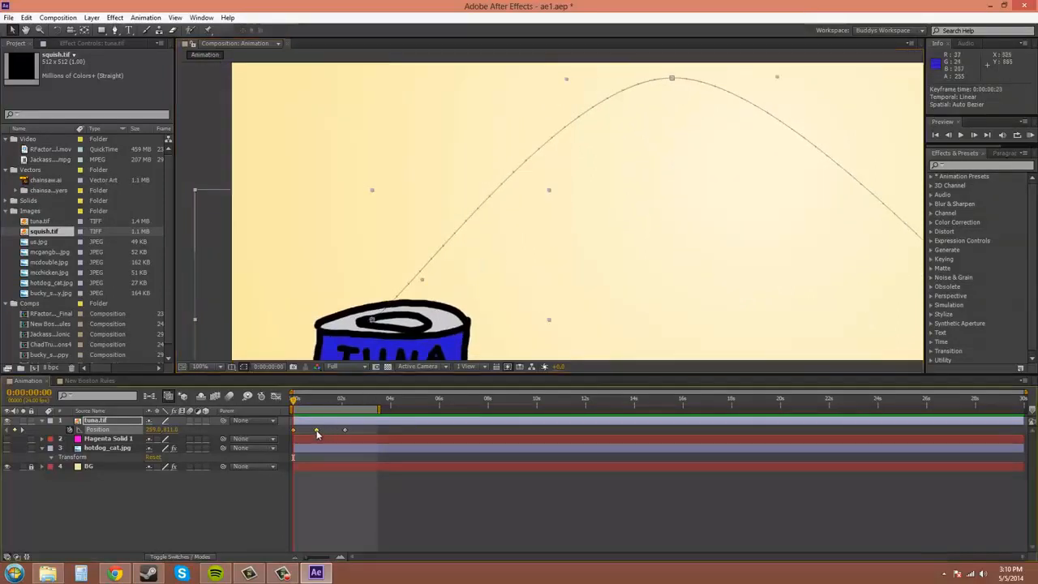
pyautogui.moveTo(317, 431); pyautogui.dragTo(333, 430)
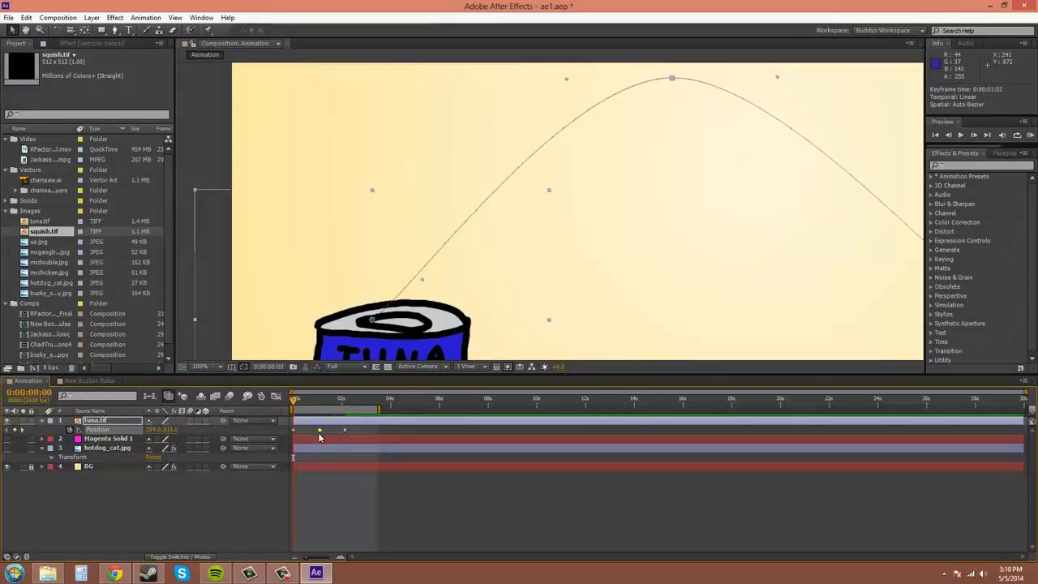
pyautogui.click(679, 209)
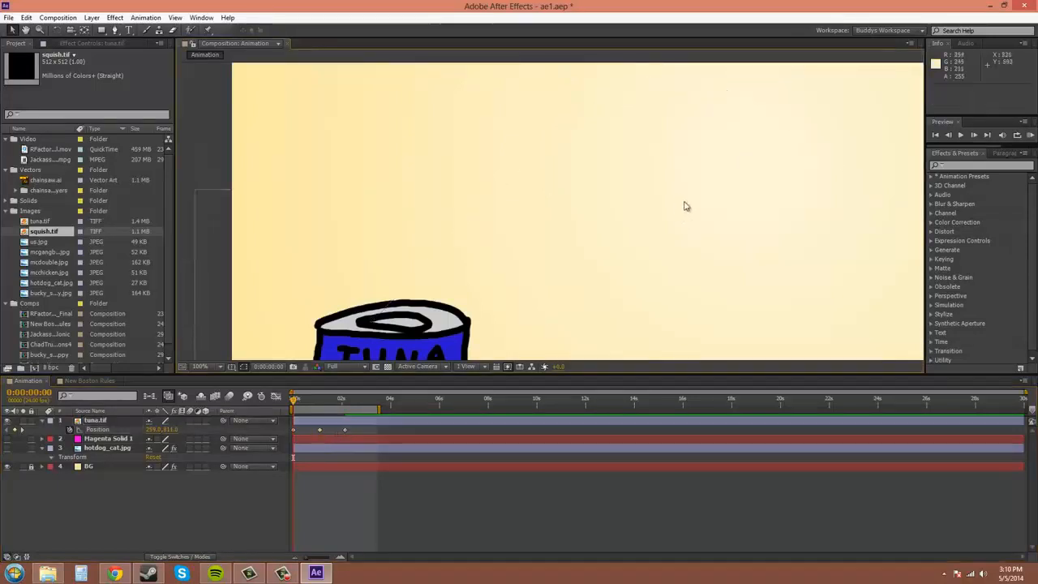
# - Reselect the tuna can and run a RAM preview of its linear motion along the whole arc
pyautogui.click(370, 332)
pyautogui.moveTo(633, 189); pyautogui.dragTo(614, 214)
pyautogui.scroll(-2, 614, 214)
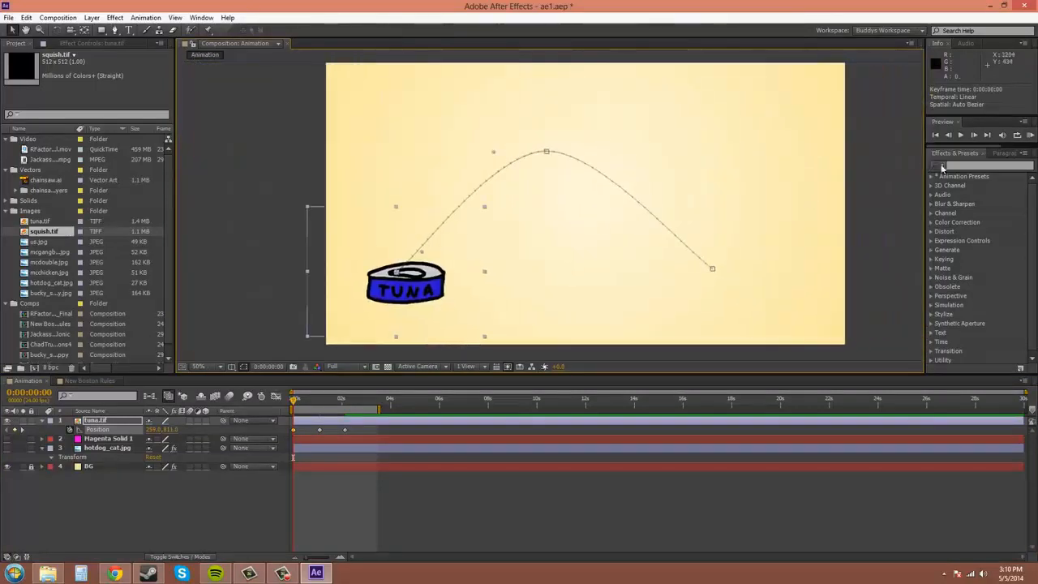
pyautogui.click(1029, 135)
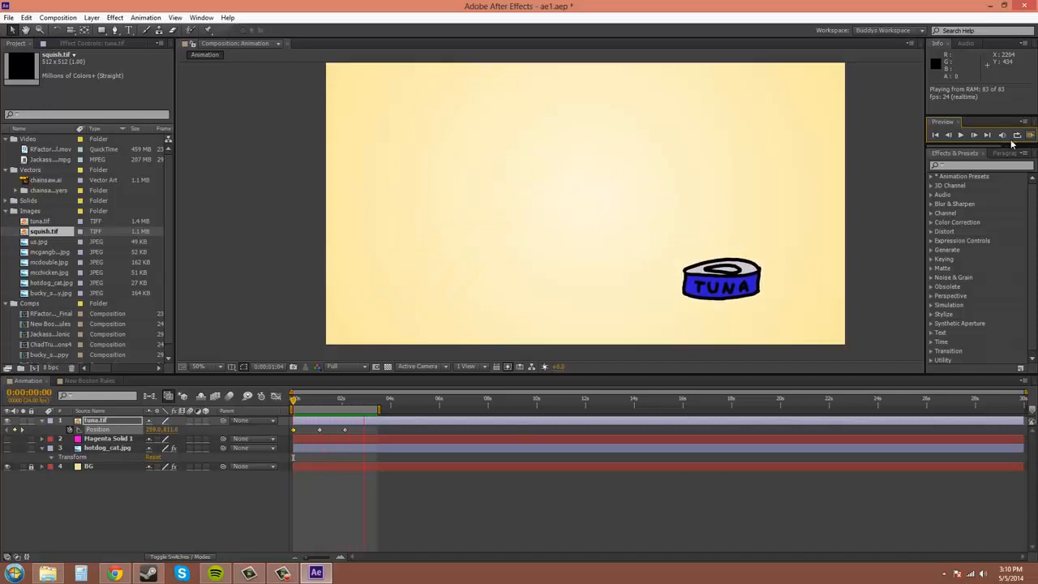
pyautogui.click(1028, 137)
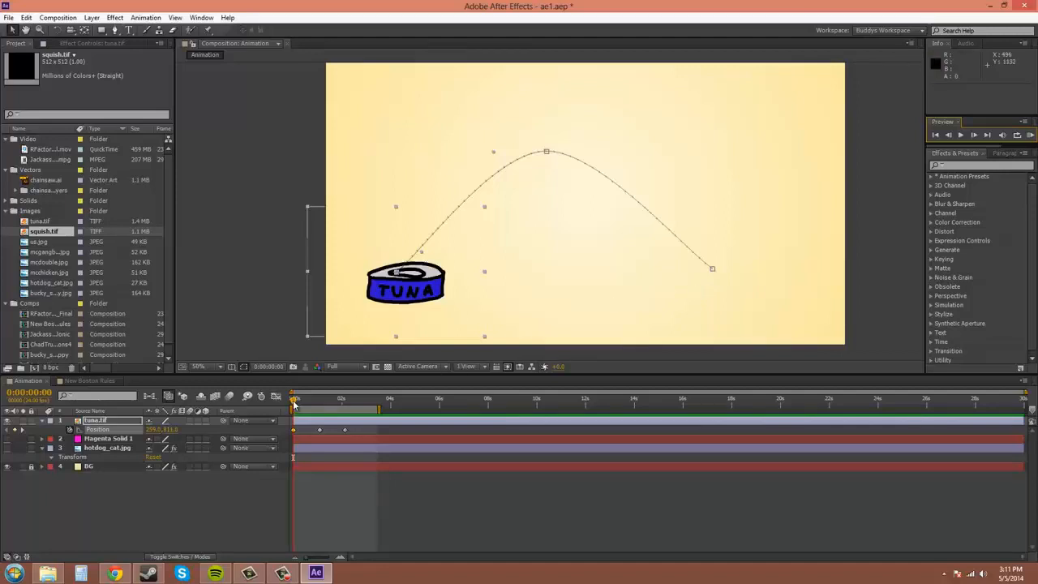
# - Apply Easy Ease to the tuna layer's last position keyframe, with the playhead at 0:00:01:16
pyautogui.moveTo(296, 403); pyautogui.dragTo(329, 403)
pyautogui.click(344, 430)
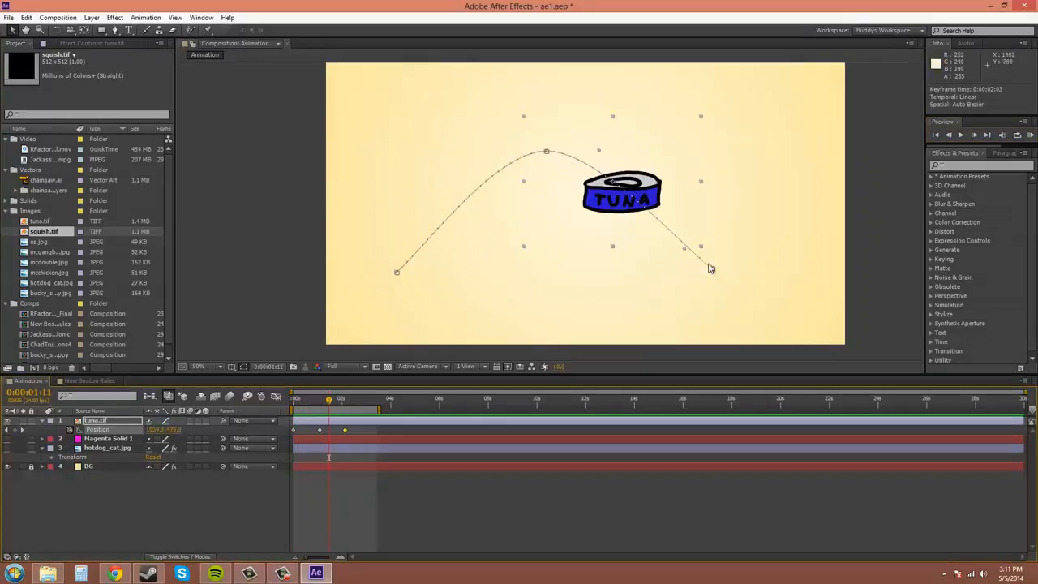
pyautogui.moveTo(331, 405); pyautogui.dragTo(336, 406)
pyautogui.scroll(1, 742, 294)
pyautogui.moveTo(743, 295); pyautogui.dragTo(444, 240)
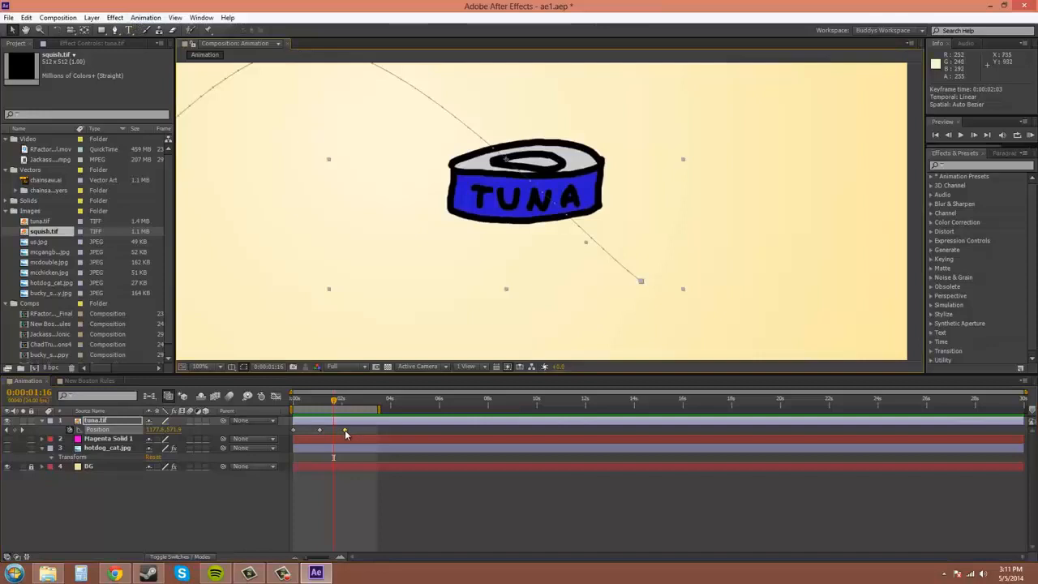
pyautogui.click(146, 18)
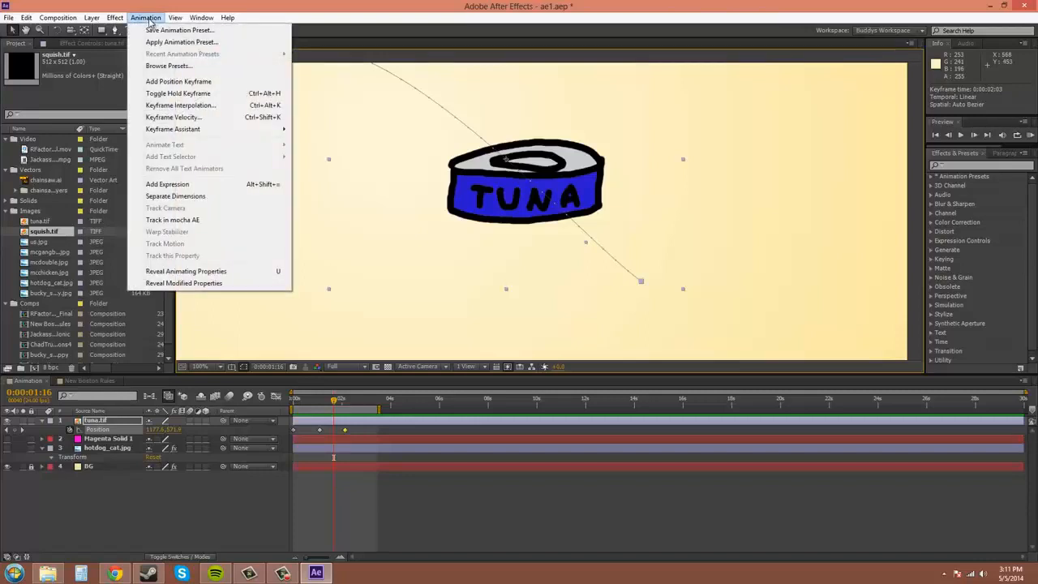
pyautogui.moveTo(188, 130)
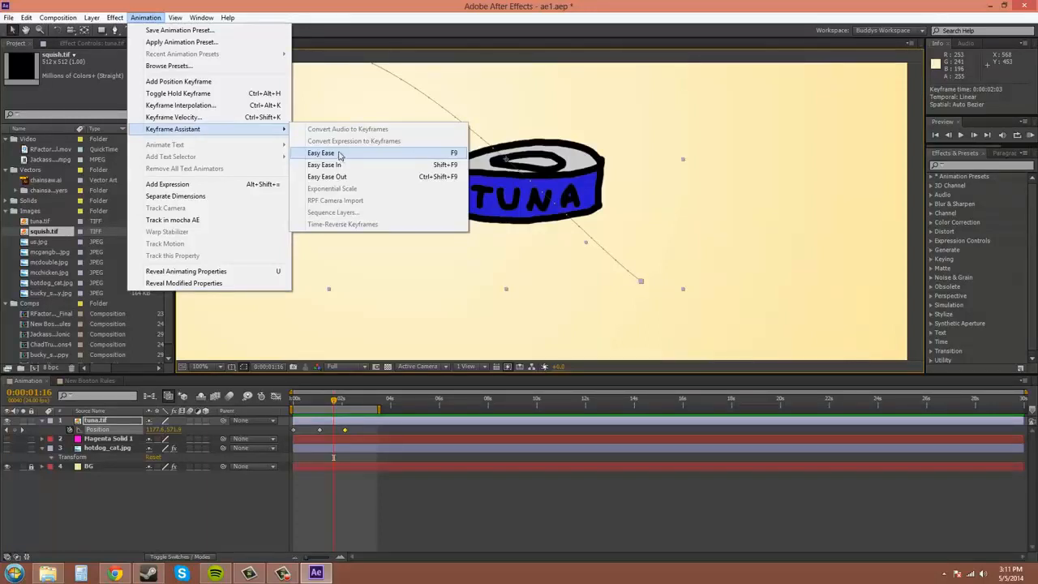
pyautogui.click(340, 154)
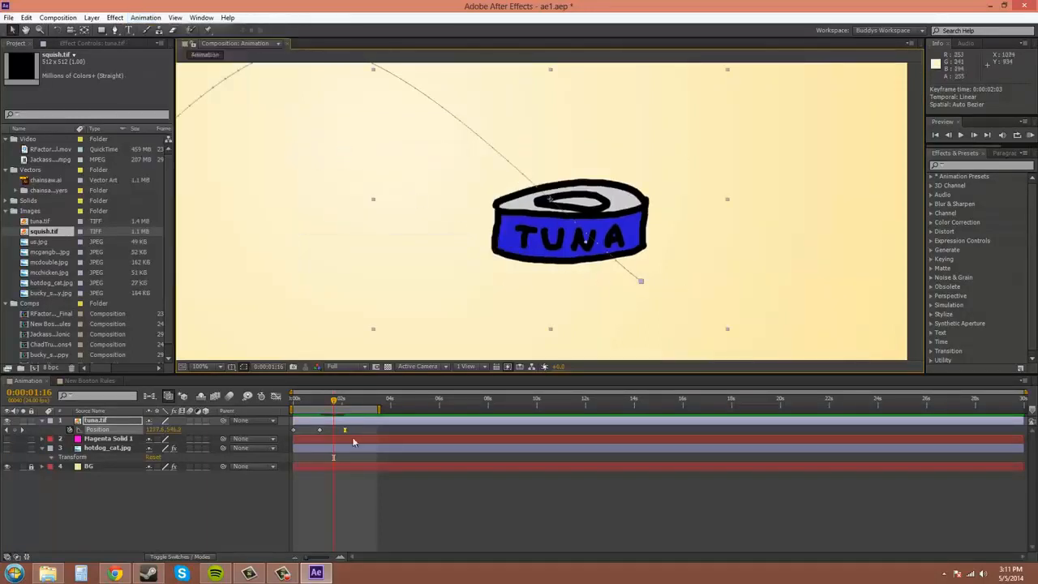
# - Move the playhead to 0:00:01:07 and run a RAM preview of the can easing into its landing point
pyautogui.moveTo(332, 406); pyautogui.dragTo(325, 405)
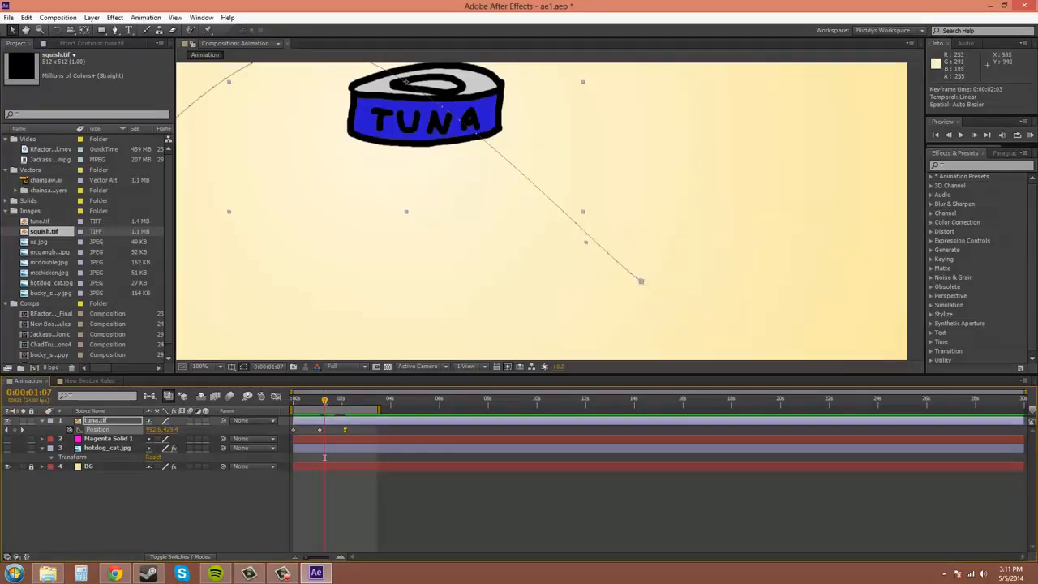
pyautogui.scroll(-1, 379, 207)
pyautogui.moveTo(382, 208); pyautogui.dragTo(483, 232)
pyautogui.click(1029, 136)
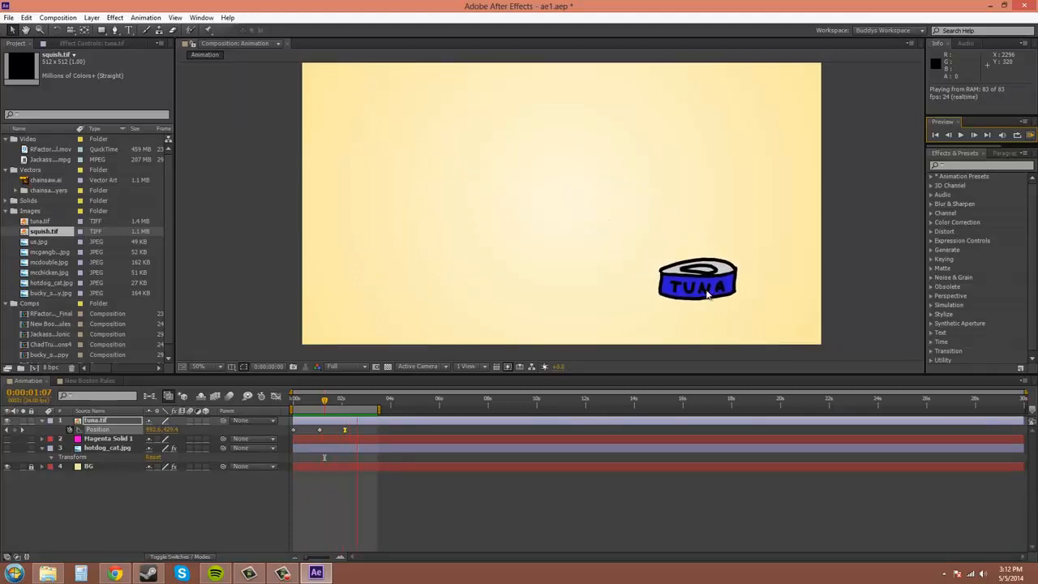
pyautogui.click(1031, 136)
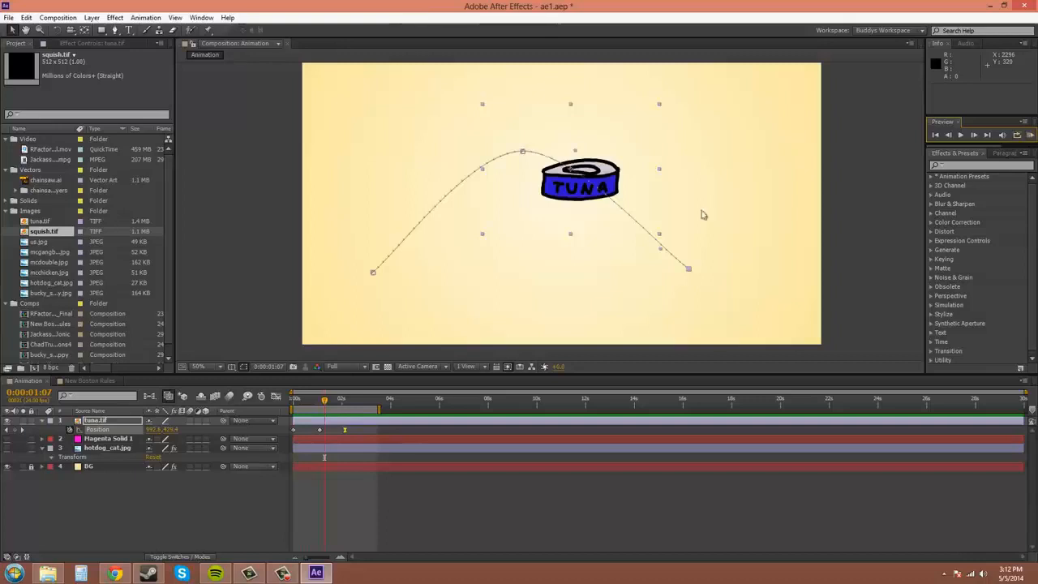
# - Return the last position keyframe to linear and apply Easy Ease to the tuna layer's first position keyframe
pyautogui.click(345, 431)
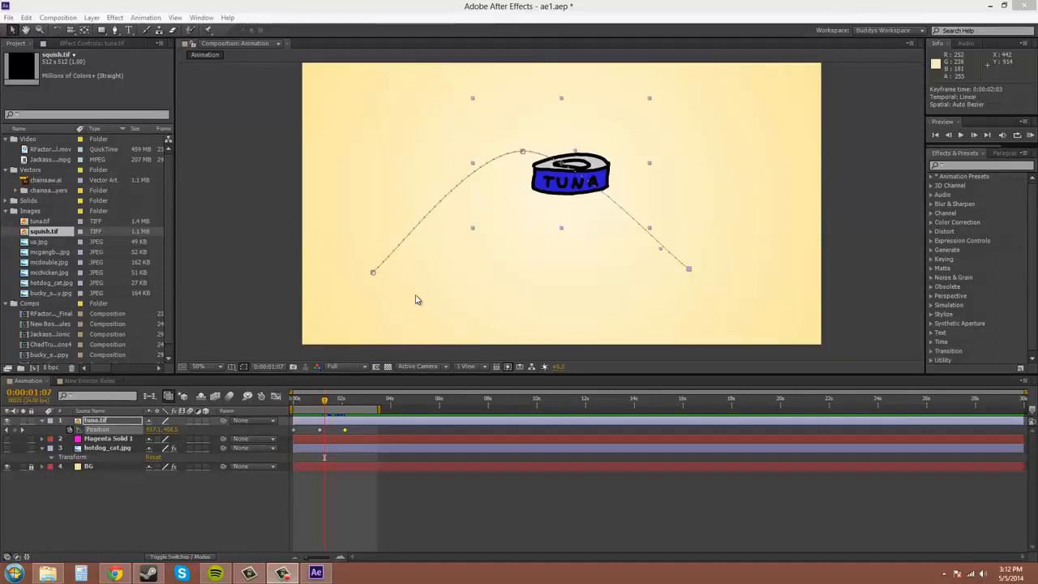
pyautogui.click(294, 431)
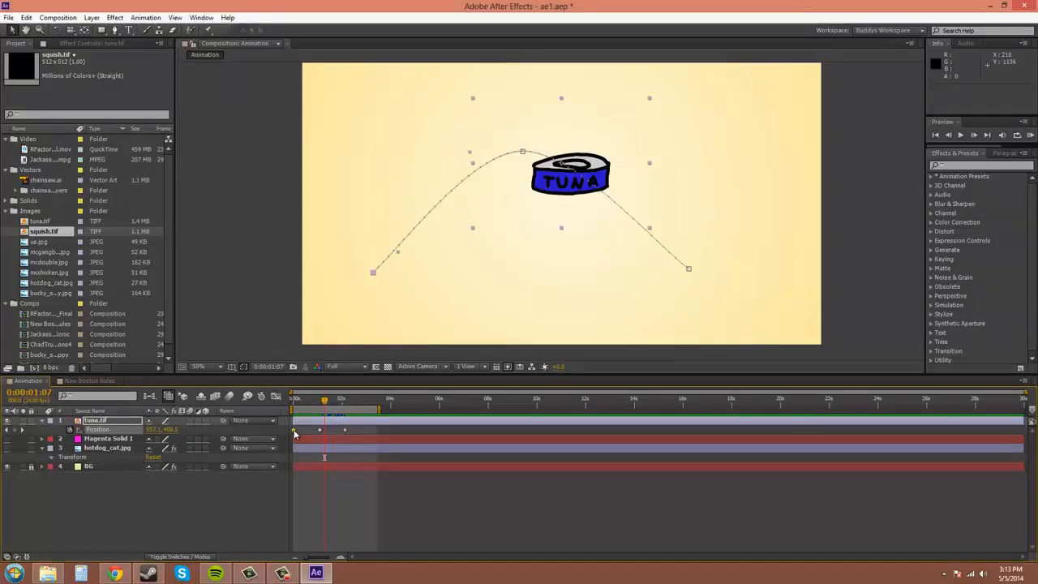
pyautogui.rightClick(294, 431)
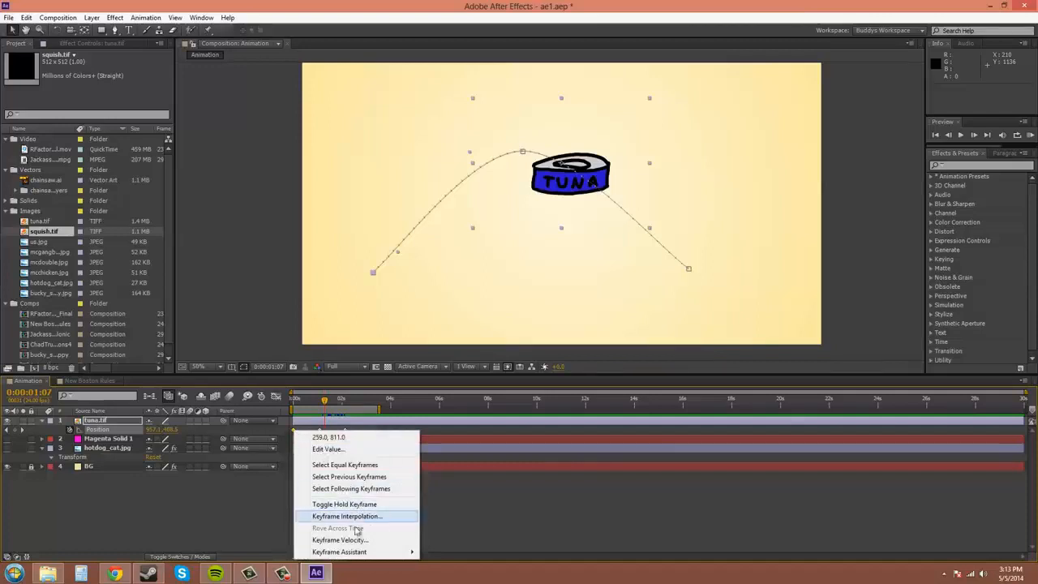
pyautogui.moveTo(374, 553)
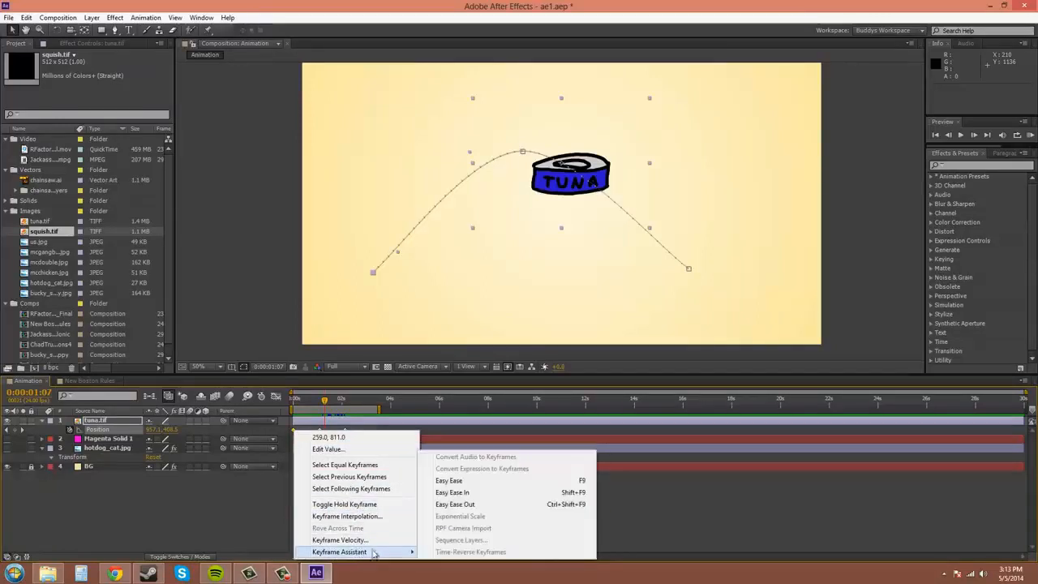
pyautogui.click(480, 485)
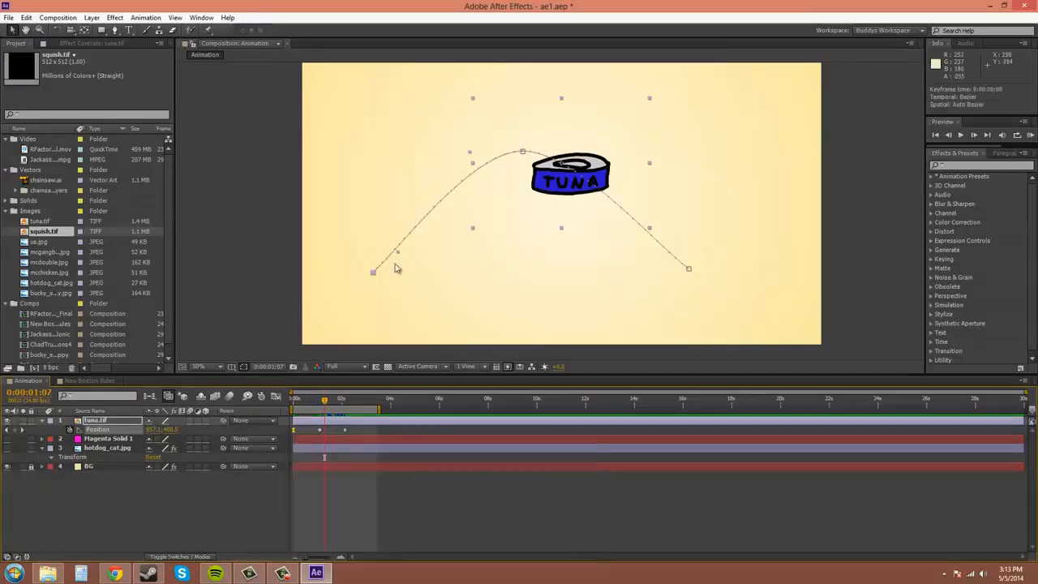
# - Examine the dot spacing on the motion path from the first keyframe up along the arc
pyautogui.scroll(5, 383, 273)
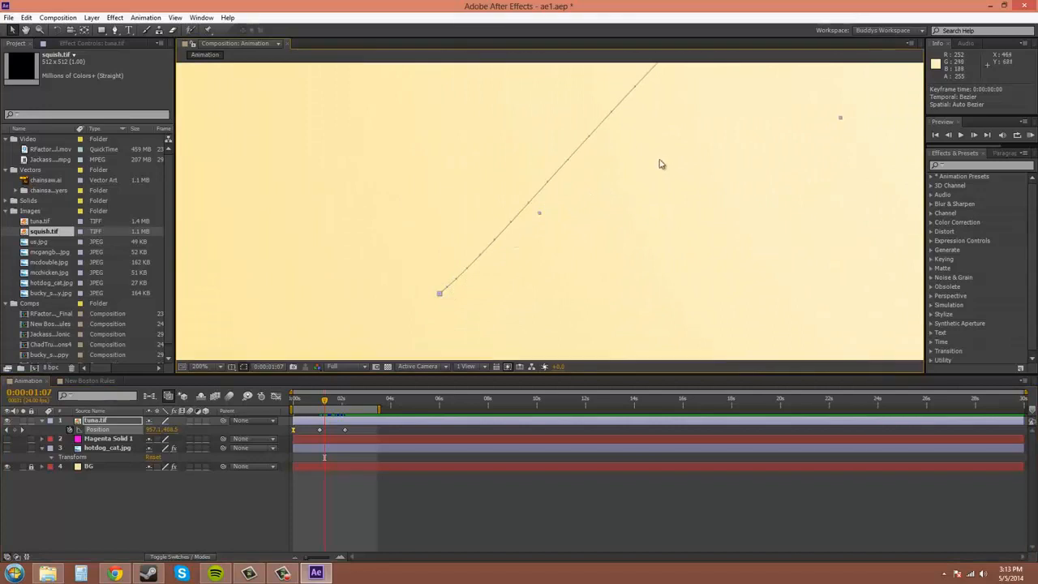
pyautogui.scroll(-2, 660, 162)
pyautogui.moveTo(623, 232); pyautogui.dragTo(513, 271)
pyautogui.scroll(-1, 514, 270)
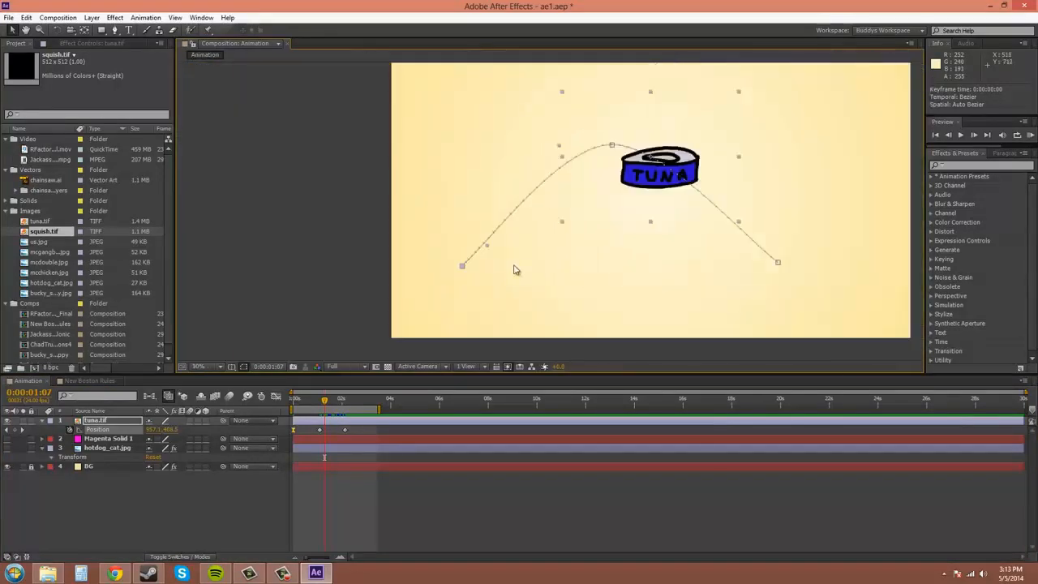
pyautogui.scroll(1, 515, 269)
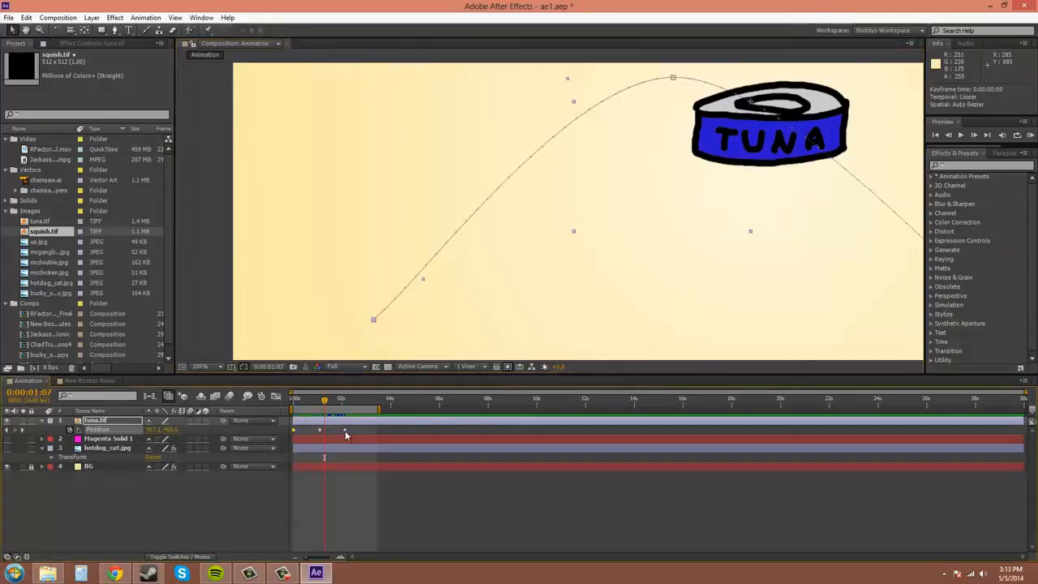
pyautogui.moveTo(739, 260); pyautogui.dragTo(589, 266)
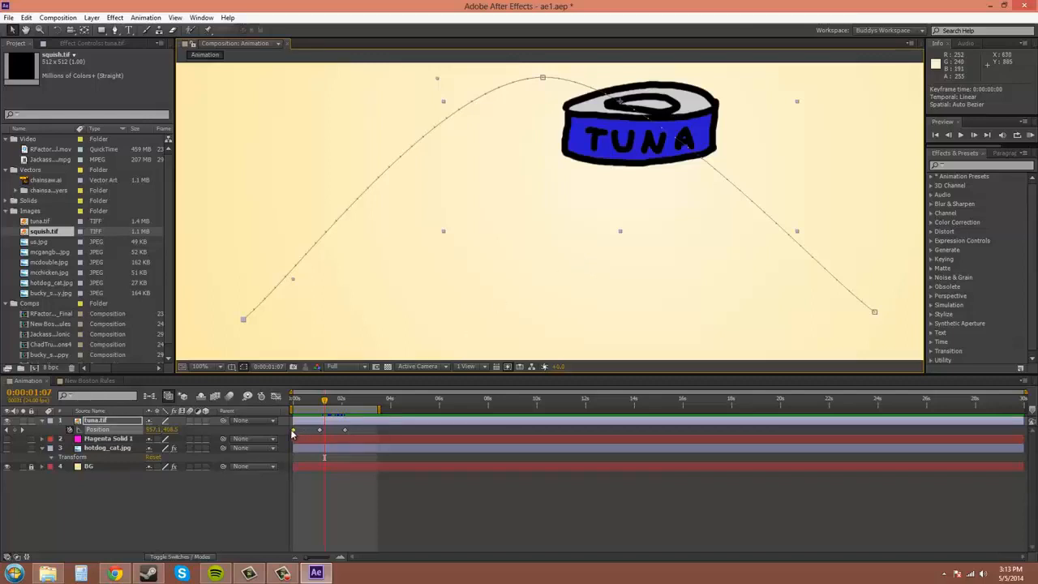
# - Apply Easy Ease Out to the tuna layer's first position keyframe
pyautogui.rightClick(295, 432)
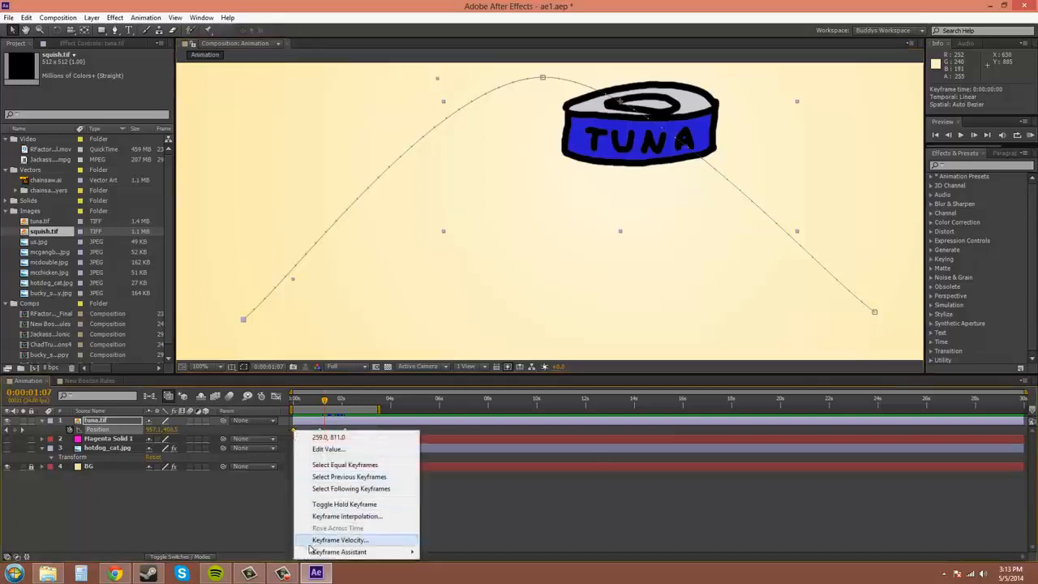
pyautogui.moveTo(349, 552)
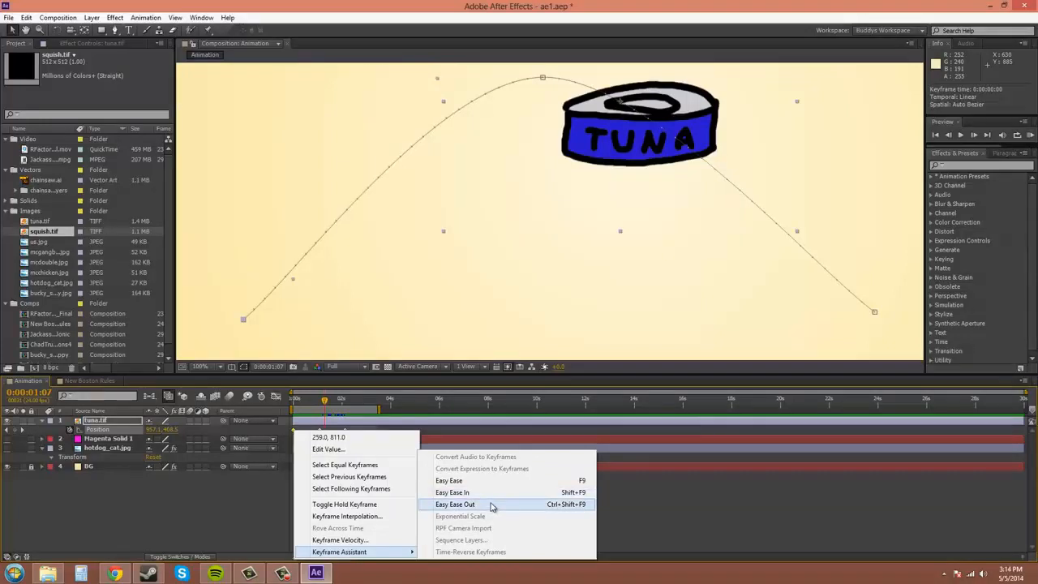
pyautogui.click(492, 507)
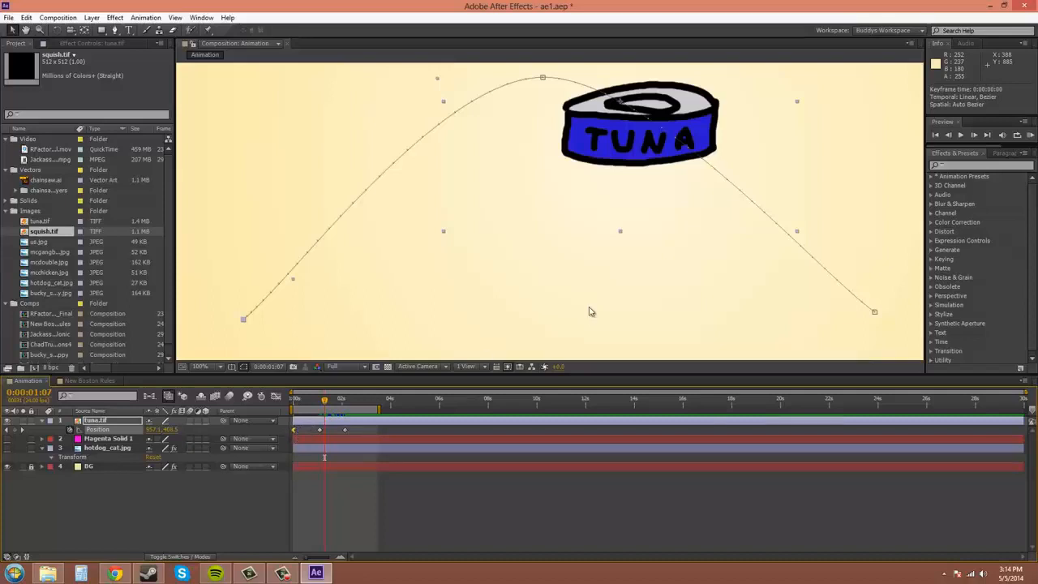
# - Run a RAM preview of the tuna can easing out of its starting position
pyautogui.scroll(-1, 619, 229)
pyautogui.click(1030, 135)
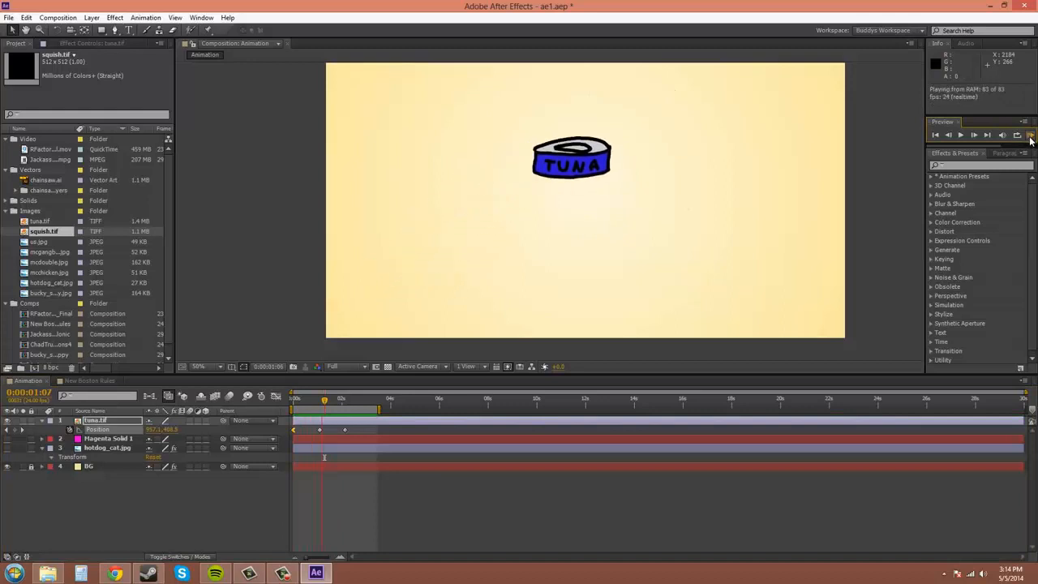
pyautogui.click(1030, 138)
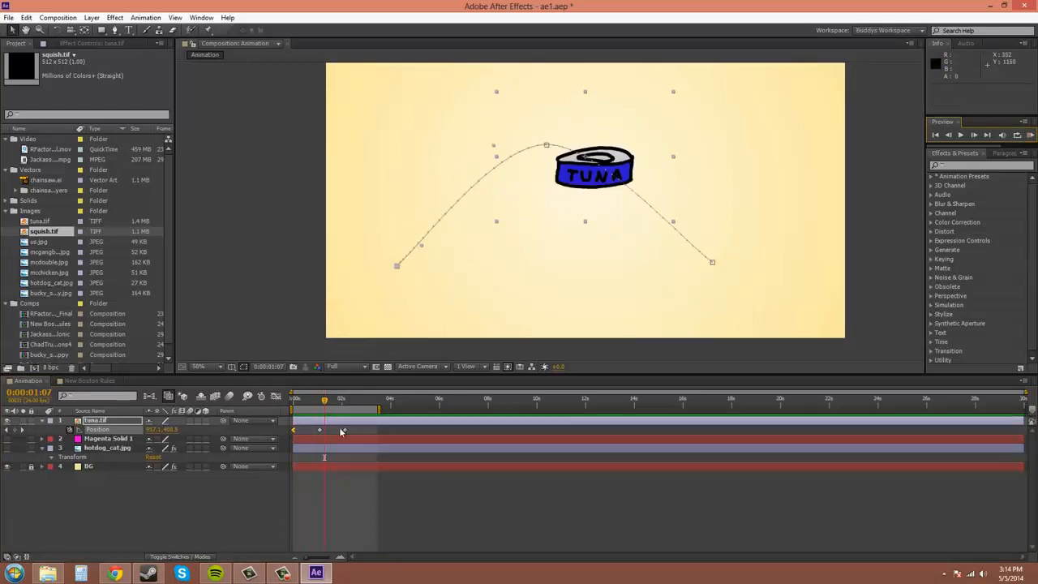
# - Apply Easy Ease In to the tuna layer's last position keyframe
pyautogui.click(344, 431)
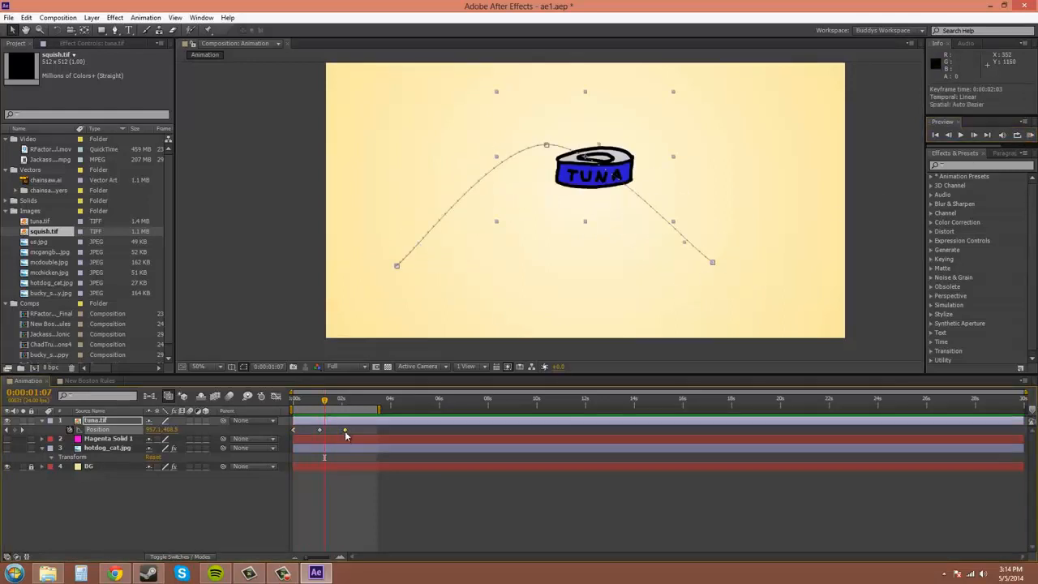
pyautogui.rightClick(344, 430)
pyautogui.moveTo(399, 553)
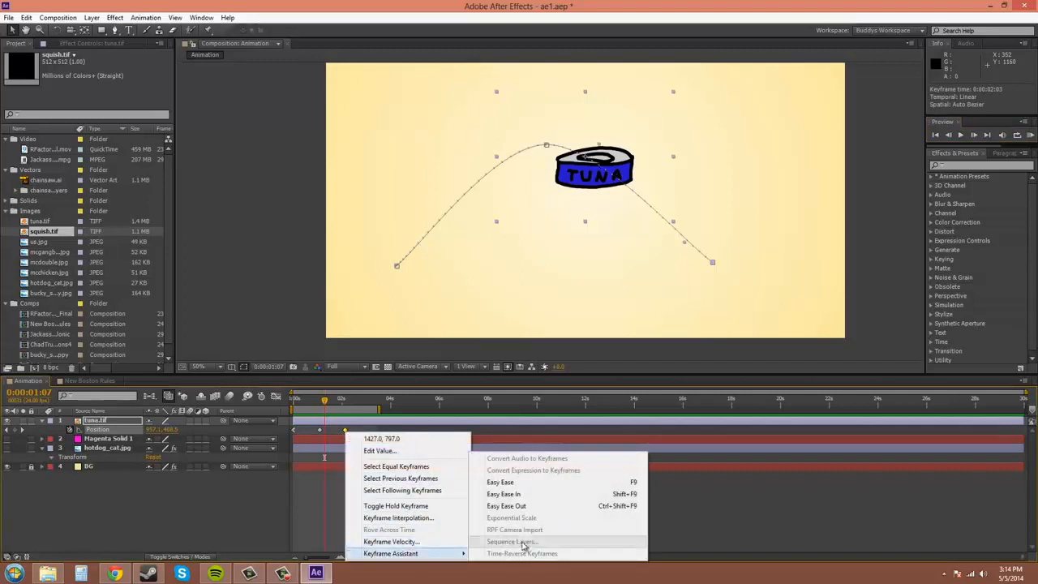
pyautogui.click(537, 497)
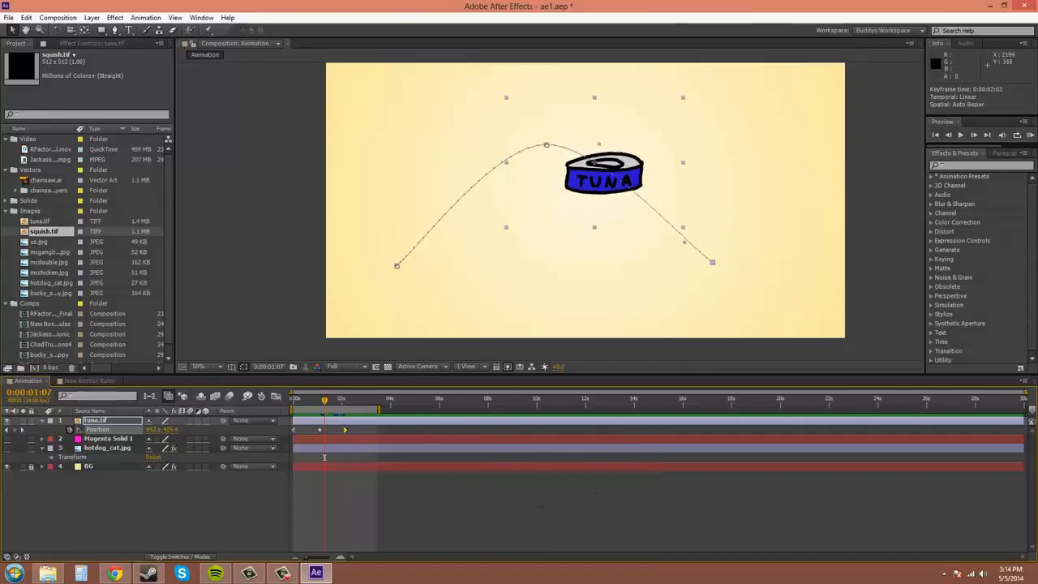
# - Run a RAM preview of the tuna can easing into its final position and inspect its motion path
pyautogui.click(1030, 135)
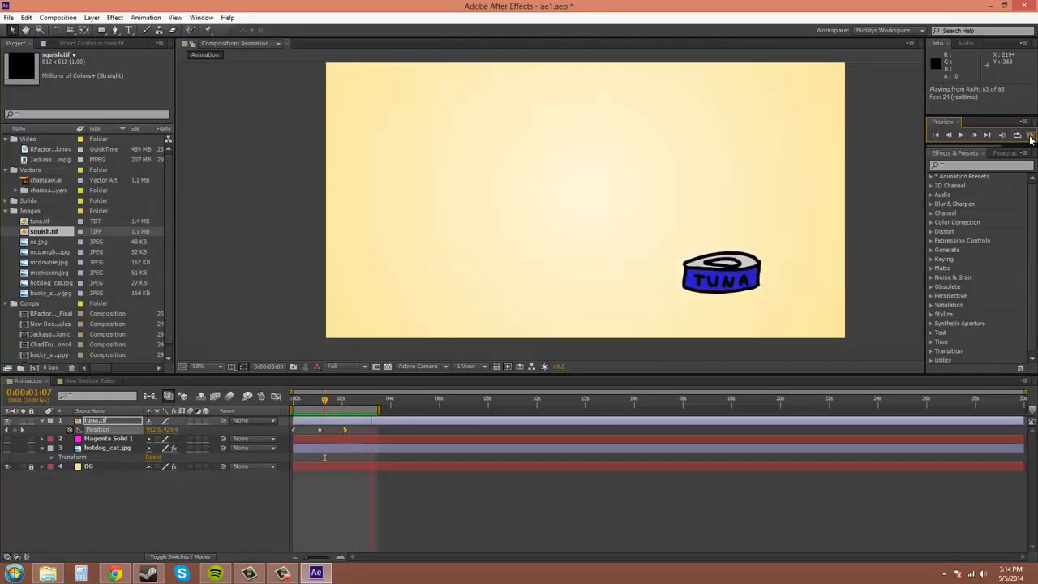
pyautogui.click(1031, 138)
pyautogui.scroll(1, 497, 282)
pyautogui.moveTo(584, 281)
pyautogui.mouseDown()
pyautogui.moveTo(591, 264)
pyautogui.moveTo(602, 293)
pyautogui.moveTo(576, 286)
pyautogui.moveTo(591, 276)
pyautogui.mouseUp()
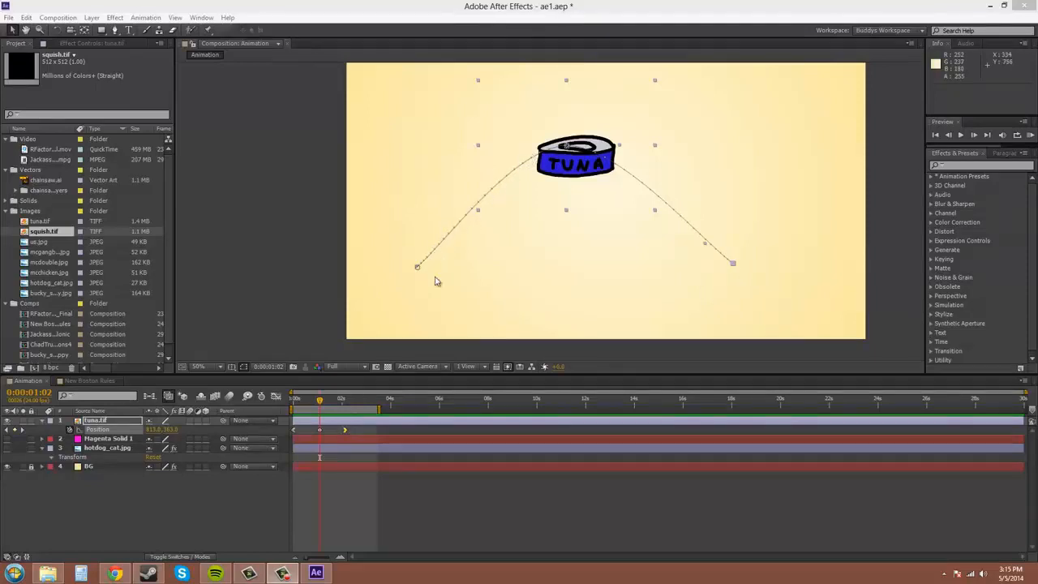
# - Check the frame rate in the Animation composition's settings and close them without changes
pyautogui.click(55, 18)
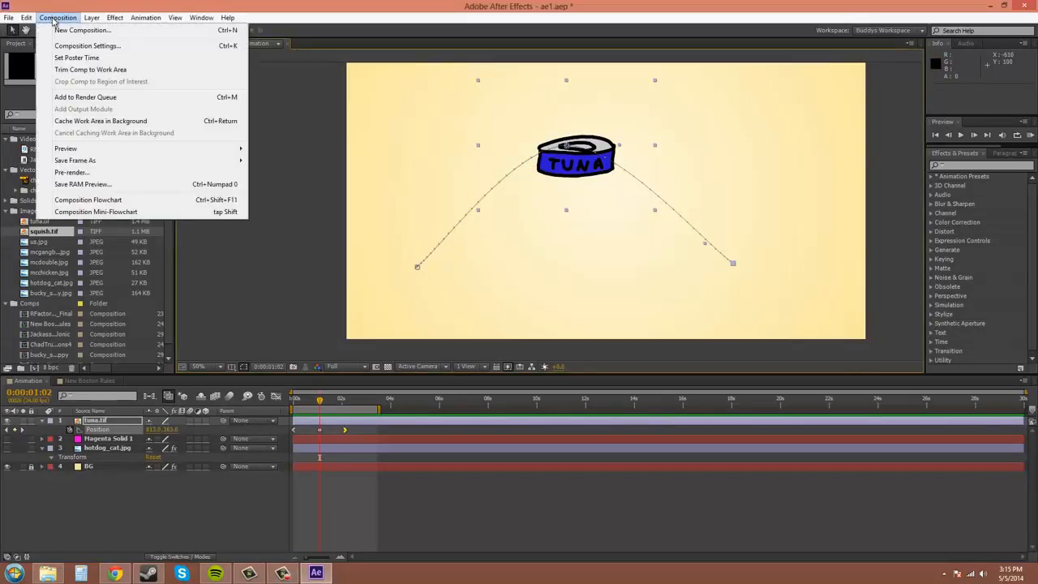
pyautogui.click(85, 46)
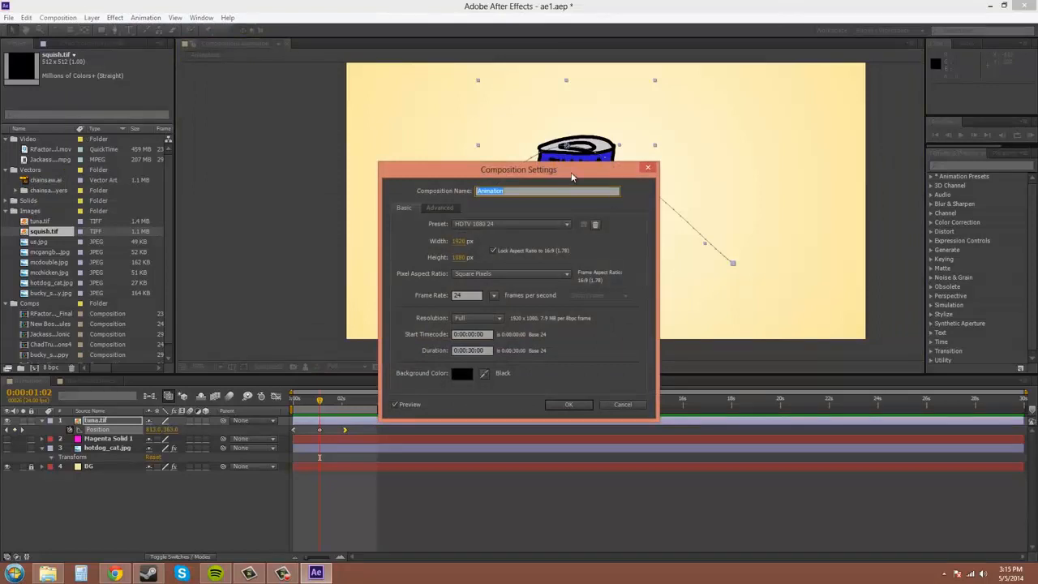
pyautogui.moveTo(571, 172); pyautogui.dragTo(326, 92)
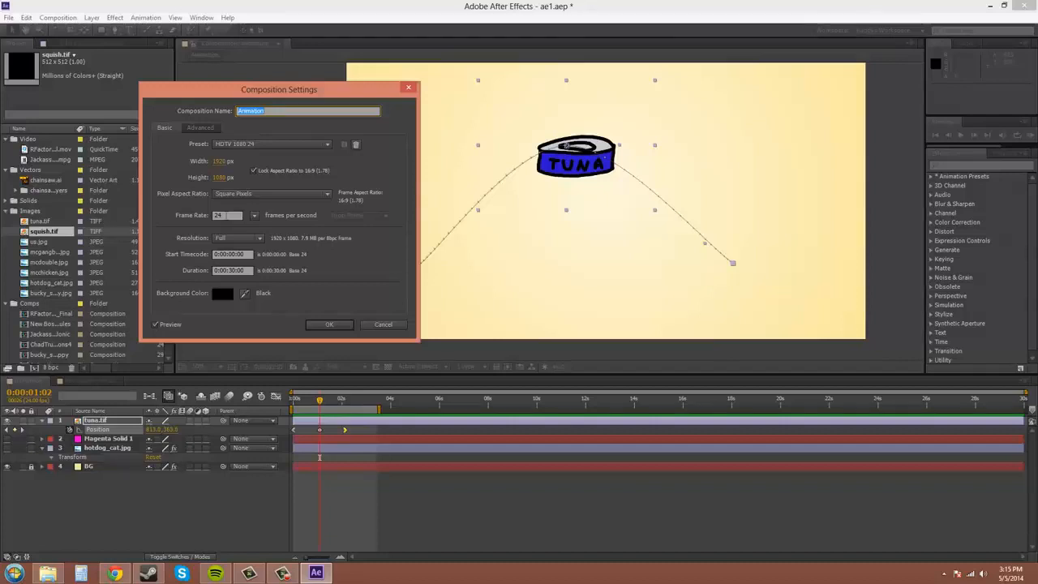
pyautogui.click(329, 326)
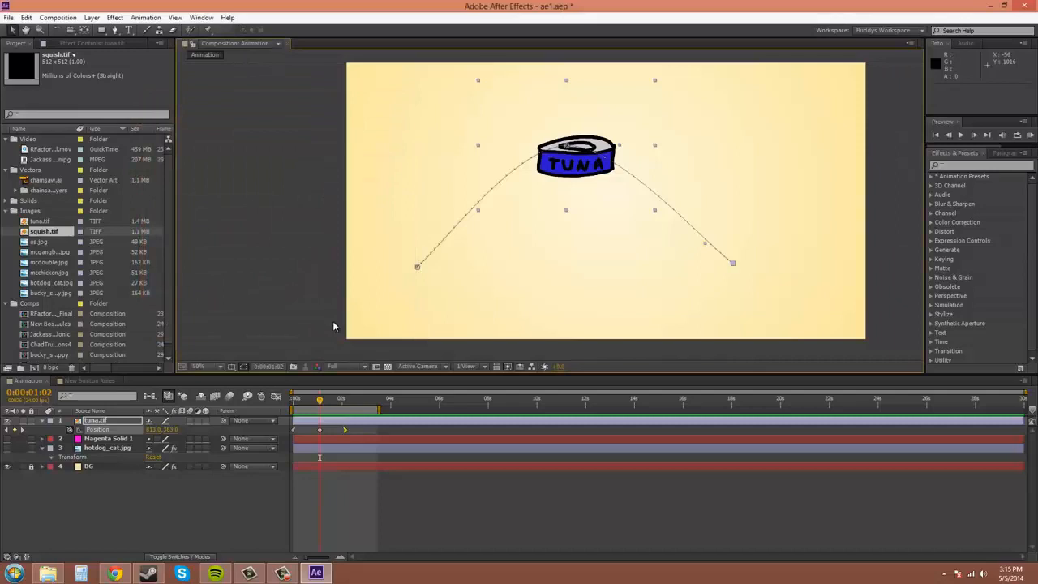
# - Look up the shortcuts for the Easy Ease options of the tuna layer's last position keyframe
pyautogui.rightClick(345, 430)
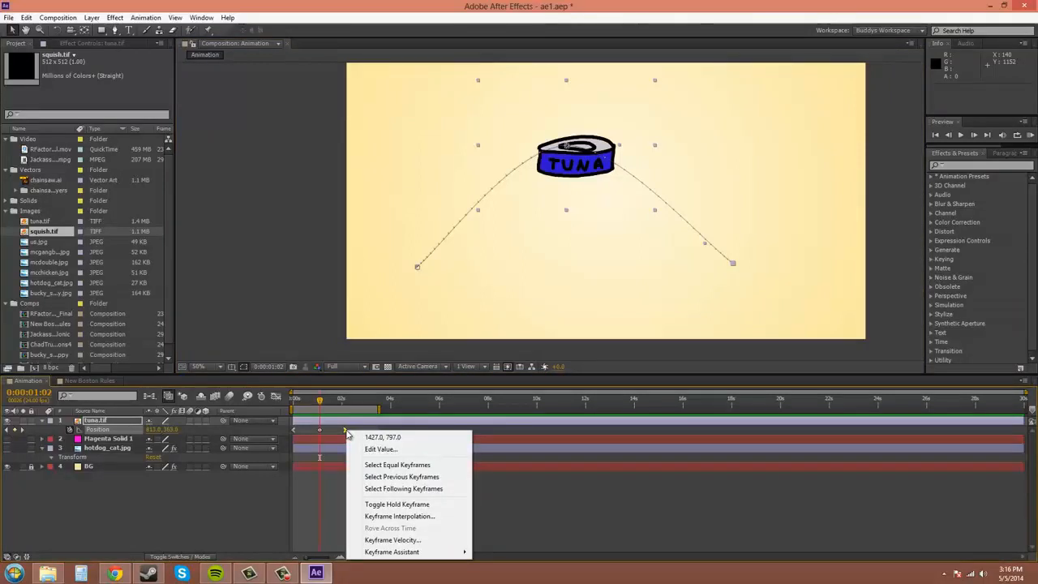
pyautogui.moveTo(384, 553)
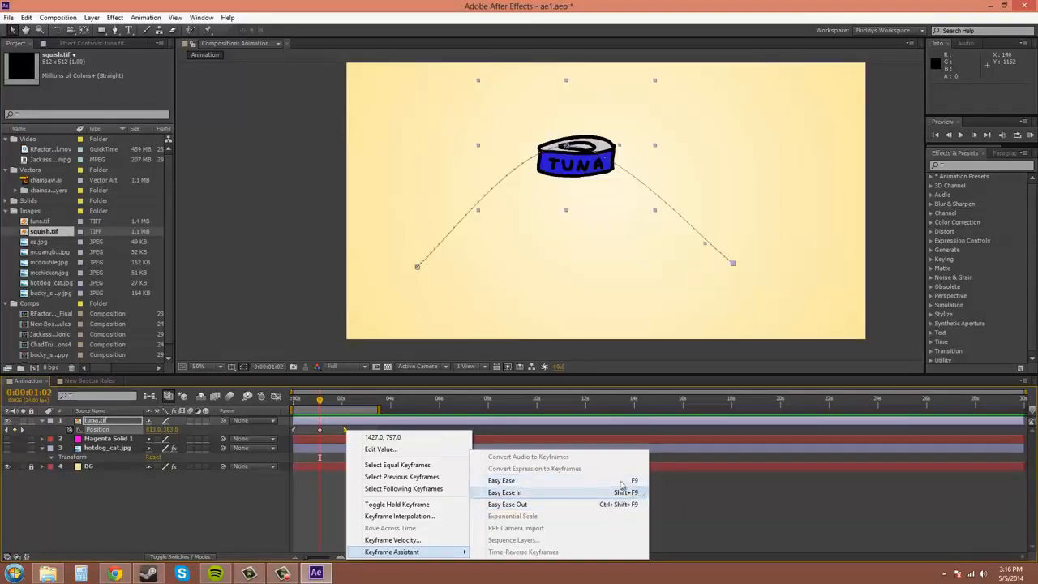
pyautogui.click(803, 495)
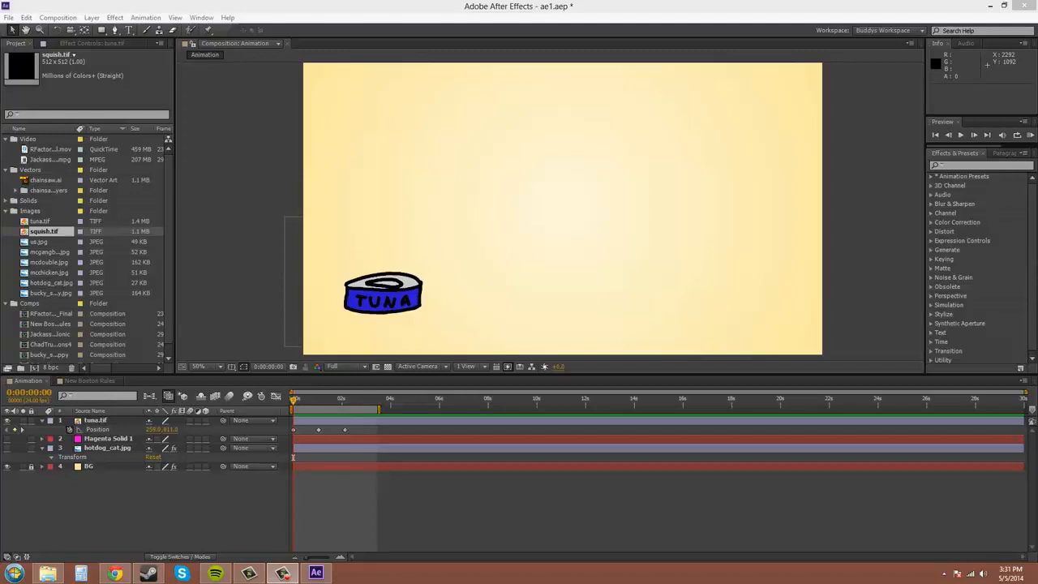
# - Select the tuna layer, run a RAM preview of its linear movement and examine the dot spacing along the arc
pyautogui.click(379, 322)
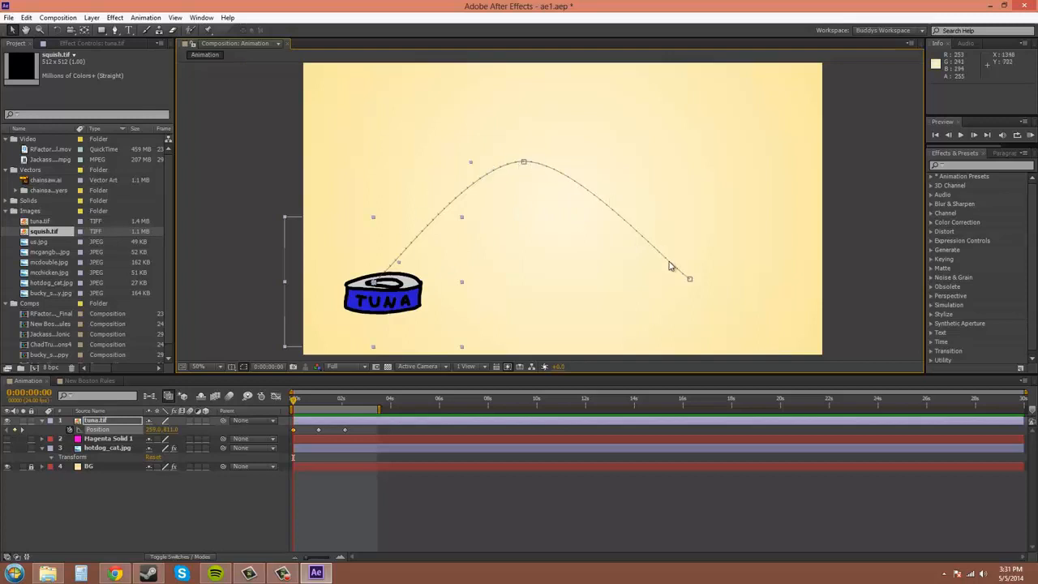
pyautogui.click(296, 402)
pyautogui.moveTo(296, 403)
pyautogui.mouseDown()
pyautogui.moveTo(345, 408)
pyautogui.moveTo(314, 405)
pyautogui.moveTo(293, 422)
pyautogui.mouseUp()
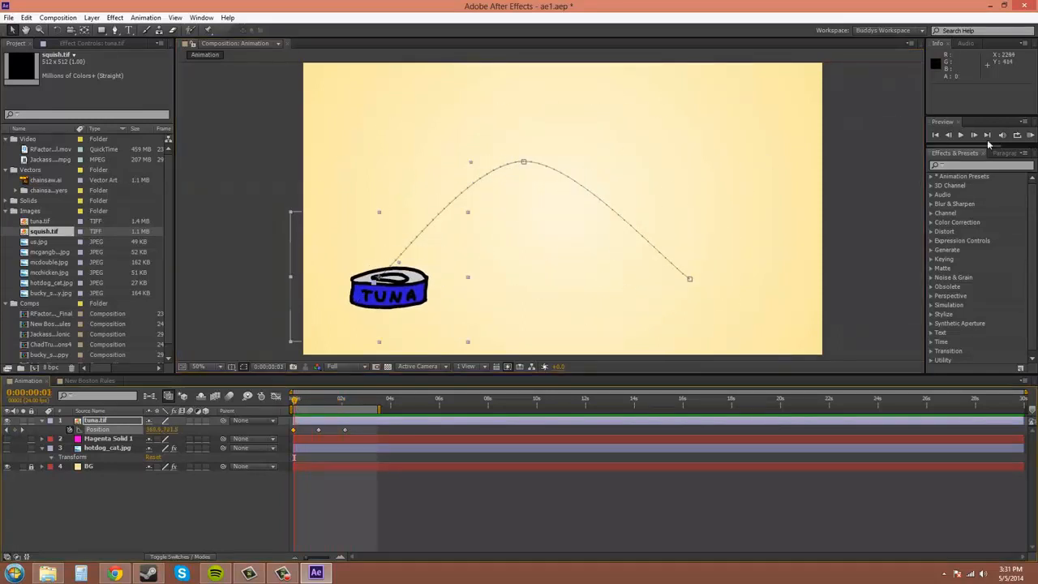
pyautogui.click(1031, 136)
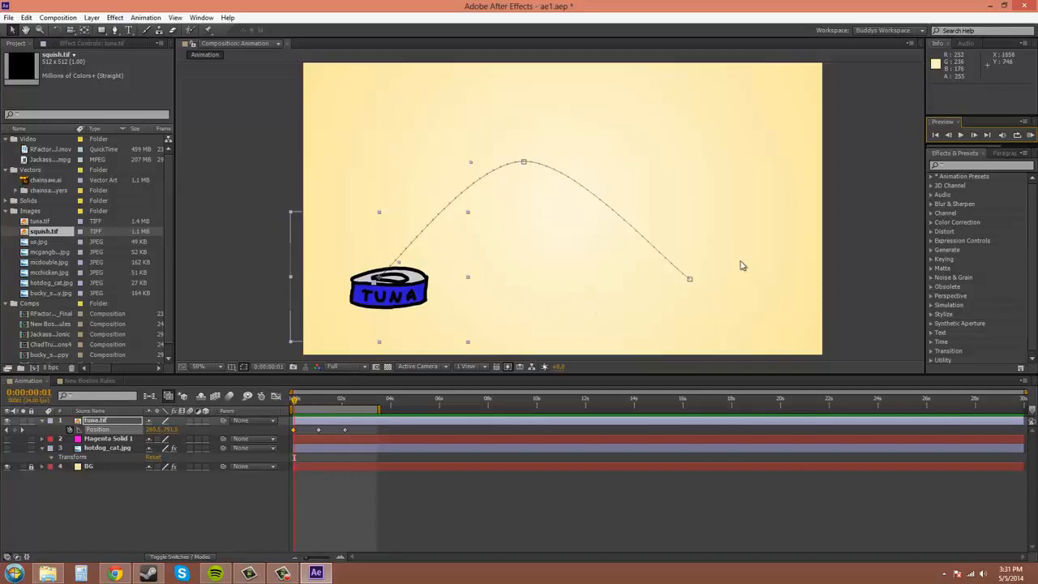
pyautogui.scroll(3, 525, 184)
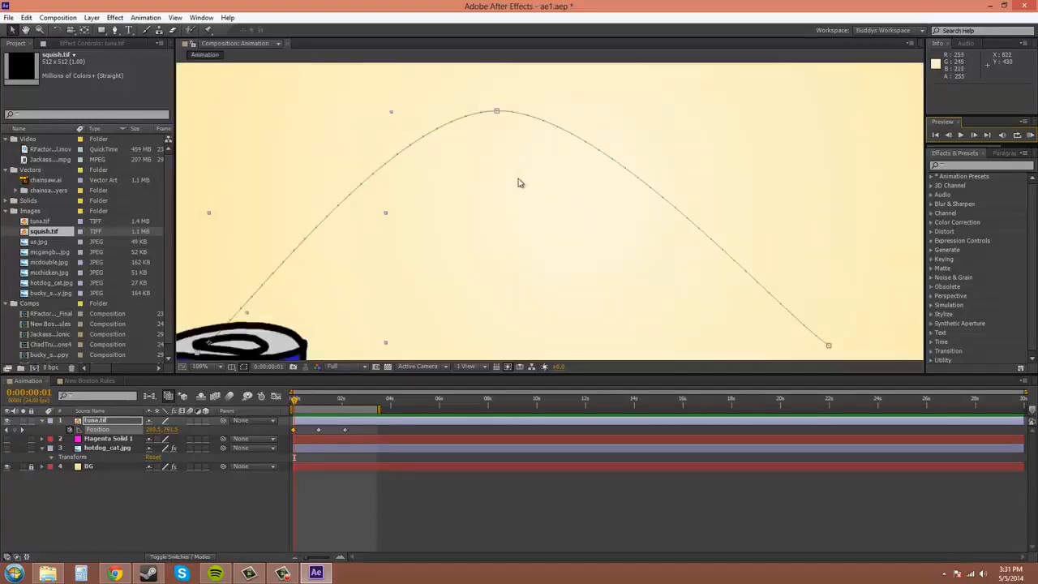
pyautogui.moveTo(517, 180); pyautogui.dragTo(574, 139)
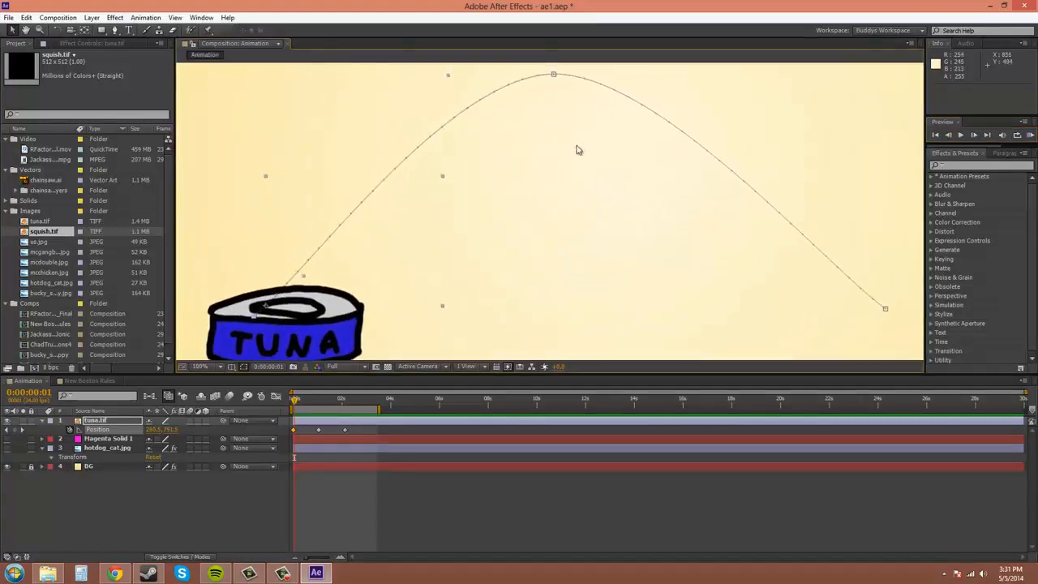
pyautogui.scroll(-3, 574, 146)
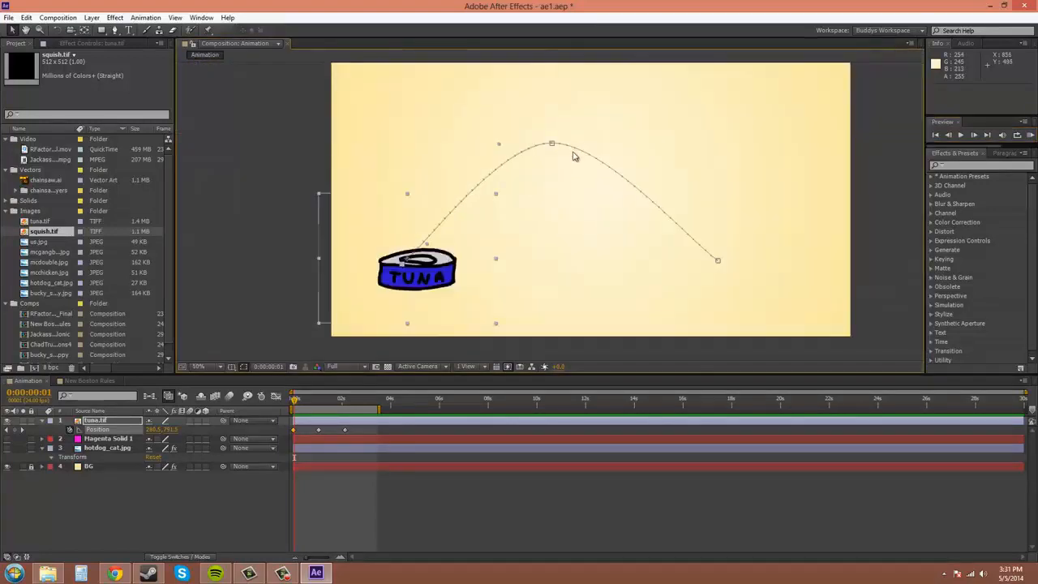
# - Apply Easy Ease to the tuna layer's last position keyframe and inspect the dot spacing near the path's end
pyautogui.click(344, 430)
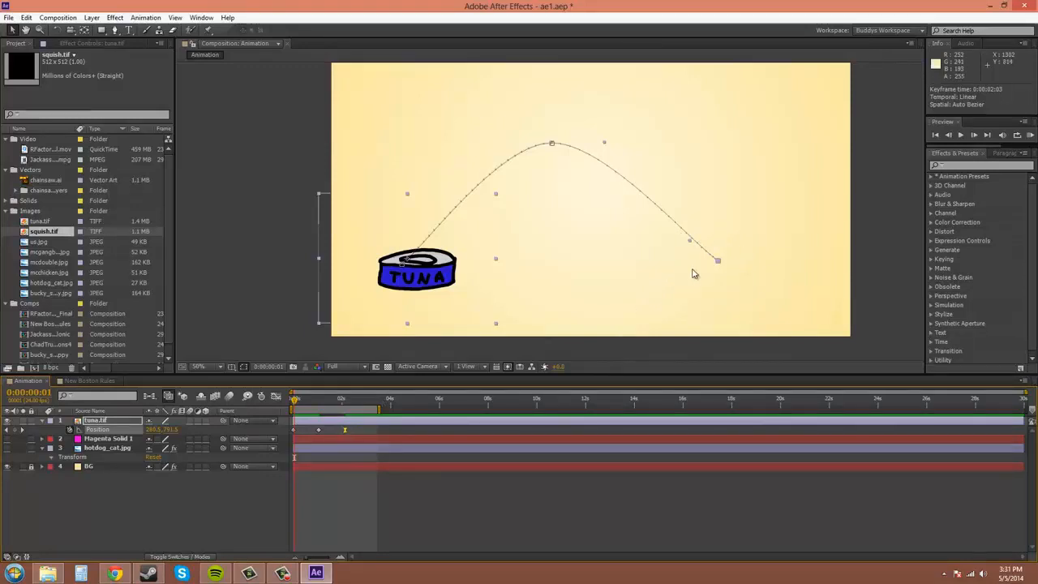
pyautogui.scroll(2, 733, 265)
pyautogui.moveTo(733, 265); pyautogui.dragTo(377, 180)
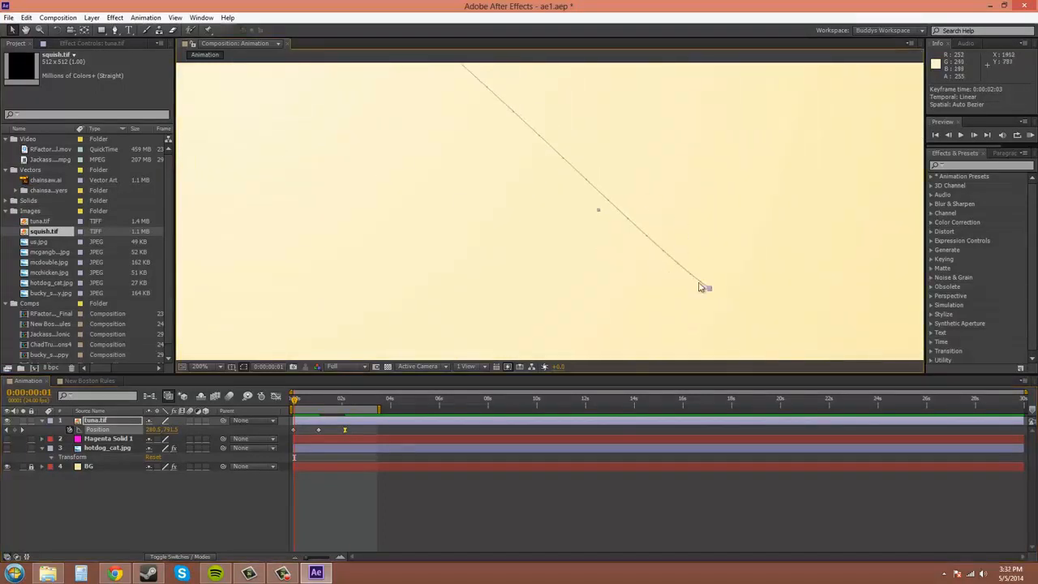
pyautogui.scroll(-2, 528, 227)
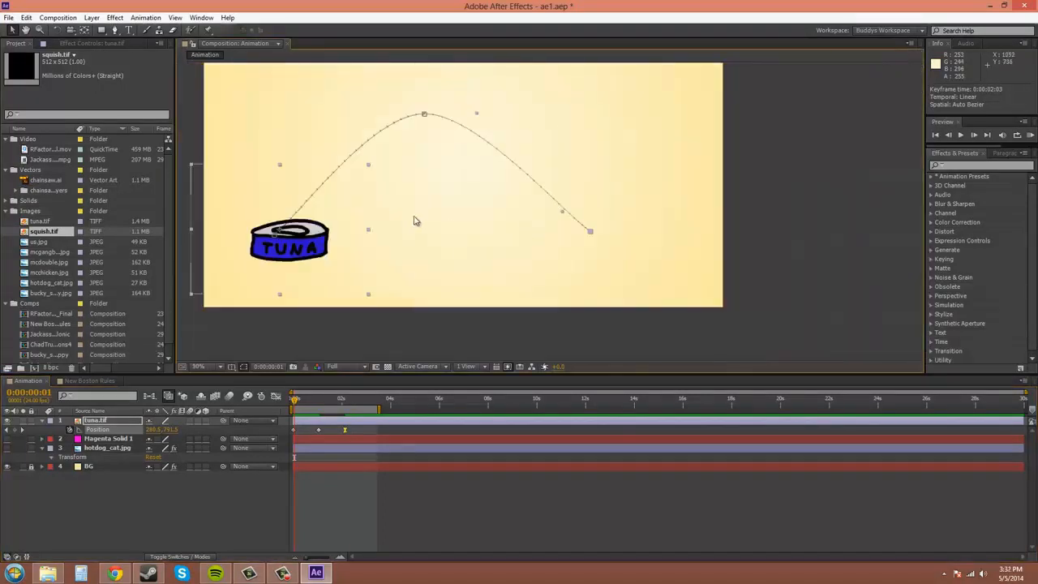
pyautogui.moveTo(407, 214); pyautogui.dragTo(520, 235)
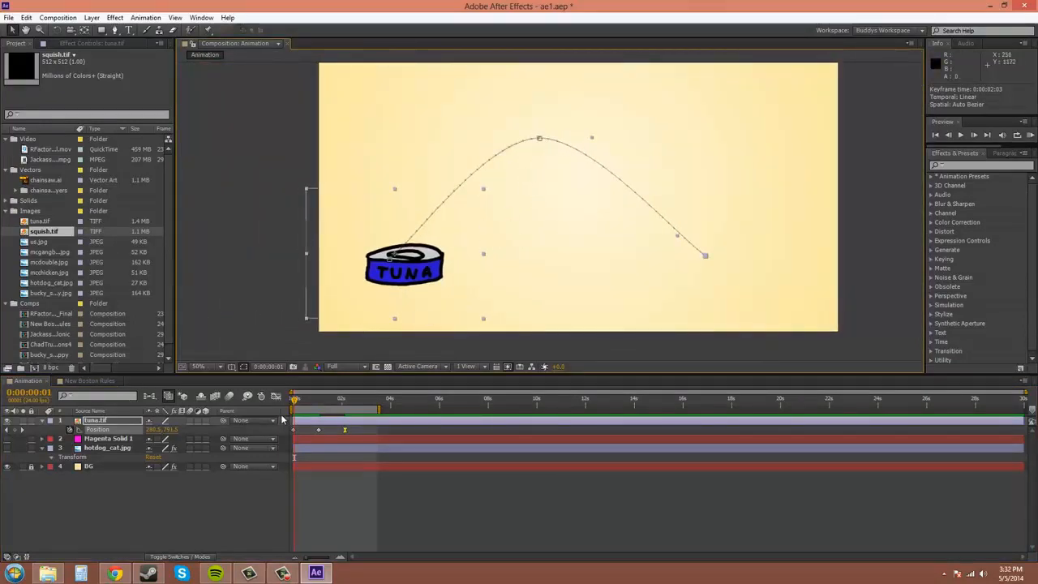
# - Scrub the can around the arc's peak and convert the middle position keyframe to Auto Bezier temporal interpolation
pyautogui.moveTo(295, 400); pyautogui.dragTo(319, 413)
pyautogui.scroll(1, 533, 173)
pyautogui.moveTo(533, 169); pyautogui.dragTo(571, 172)
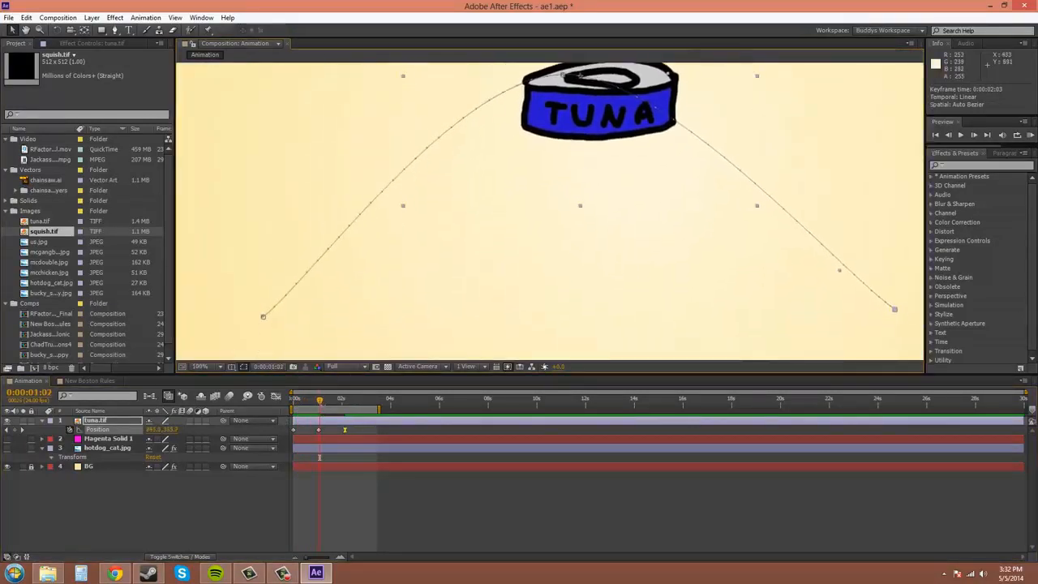
pyautogui.moveTo(320, 401); pyautogui.dragTo(300, 410)
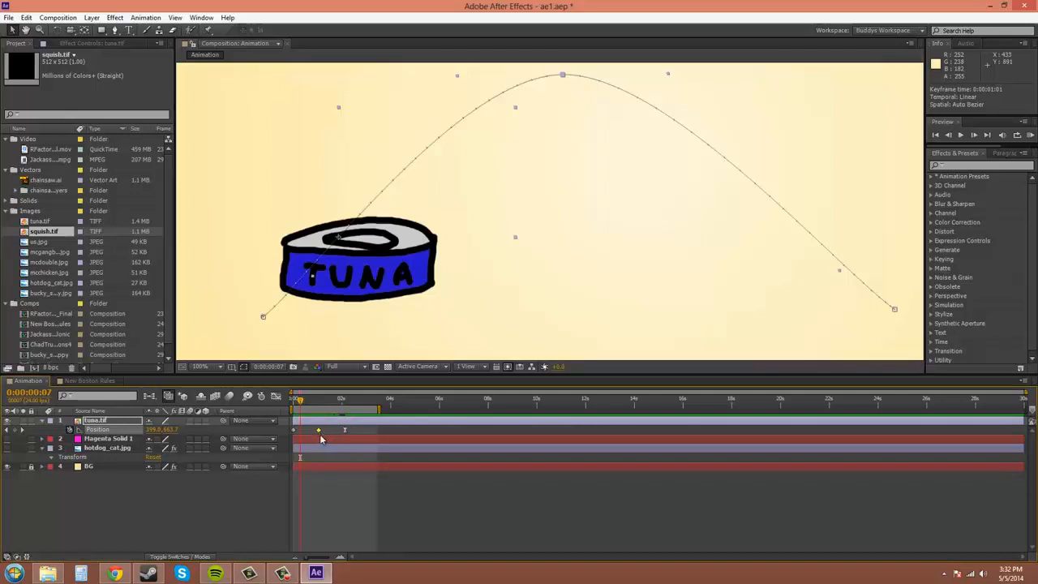
pyautogui.keyDown('ctrl'); pyautogui.click(319, 430); pyautogui.keyUp('ctrl')
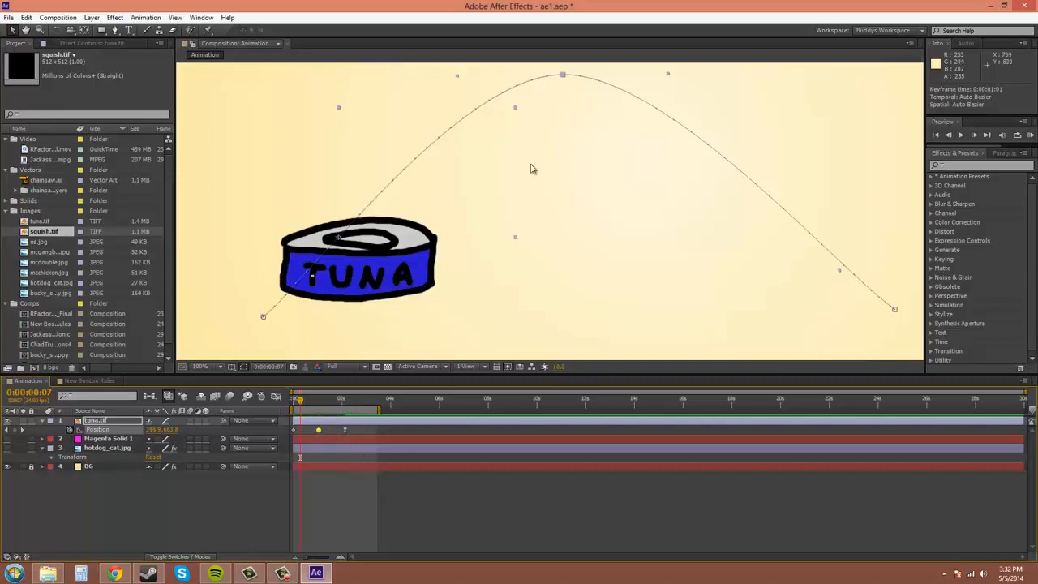
pyautogui.moveTo(533, 167); pyautogui.dragTo(473, 227)
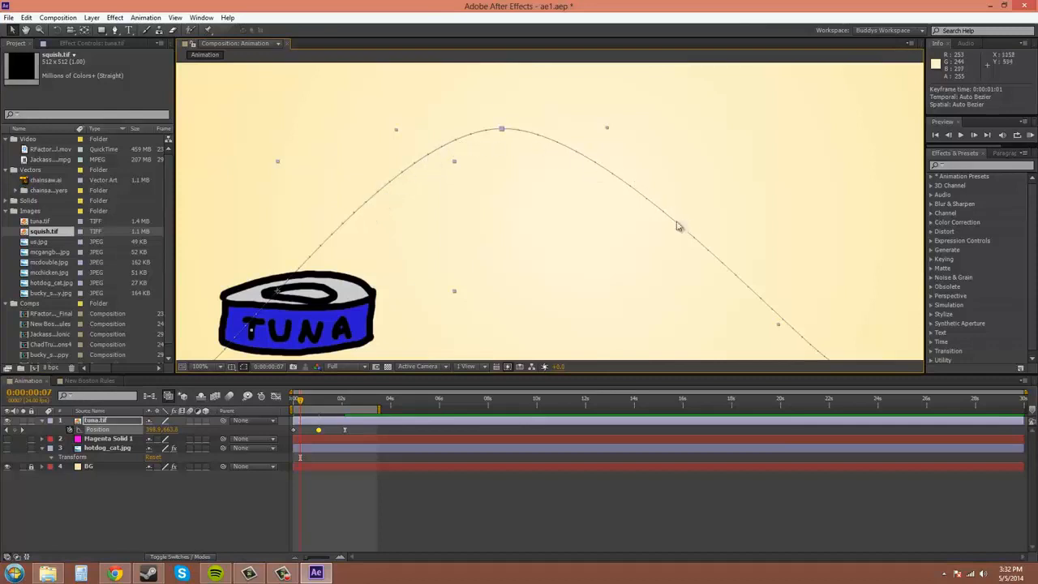
# - Return the middle position keyframe to linear interpolation and move it to 0:00:01:06
pyautogui.keyDown('ctrl'); pyautogui.click(319, 431); pyautogui.keyUp('ctrl')
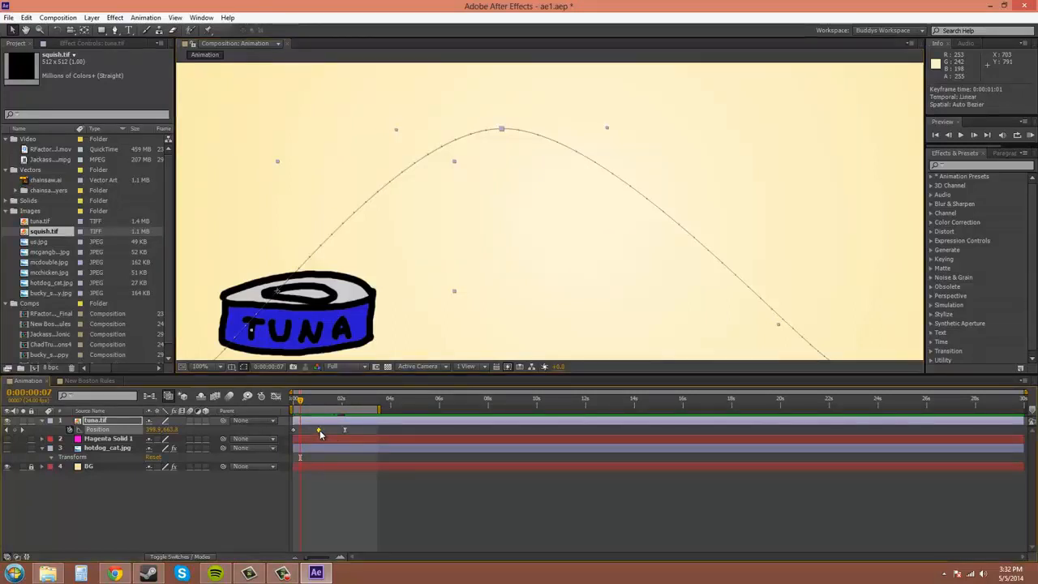
pyautogui.keyDown('ctrl'); pyautogui.click(319, 431); pyautogui.keyUp('ctrl')
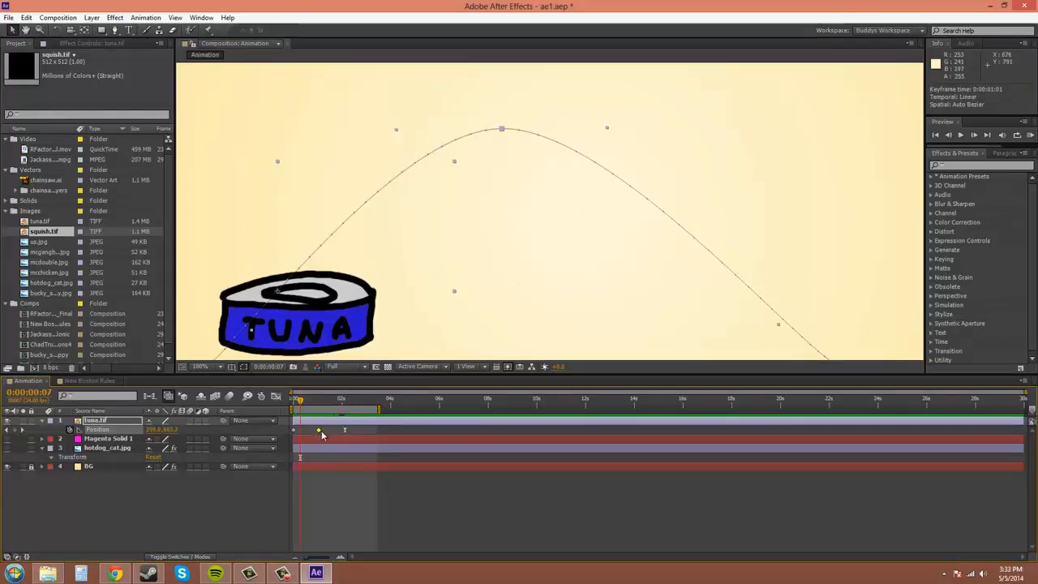
pyautogui.moveTo(320, 434); pyautogui.dragTo(325, 434)
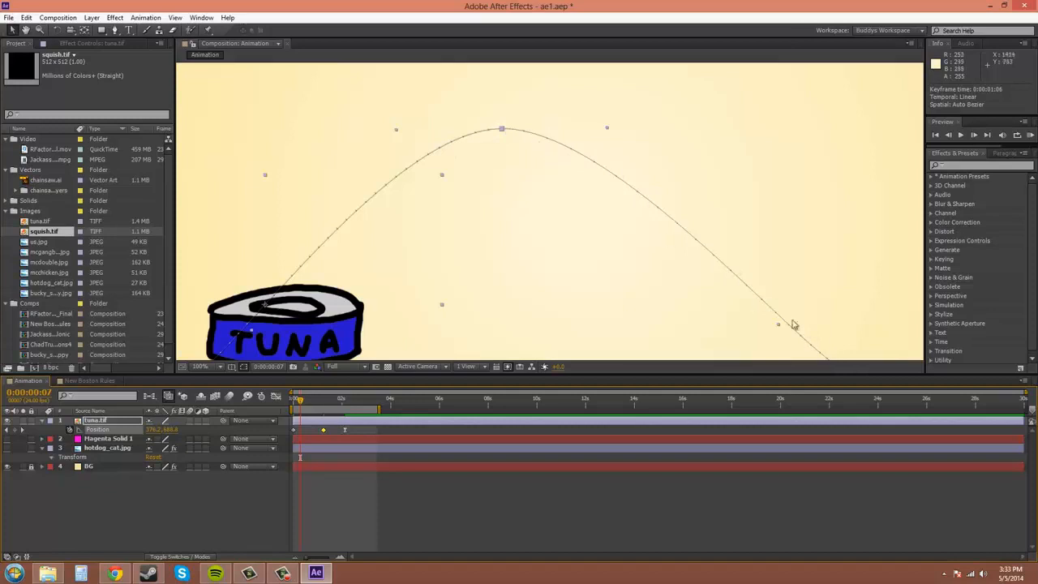
# - Toggle the middle keyframe at 0:00:01:06 between Auto Bezier and linear to compare the dot spacing, ending on Auto Bezier
pyautogui.keyDown('ctrl'); pyautogui.click(324, 431); pyautogui.keyUp('ctrl')
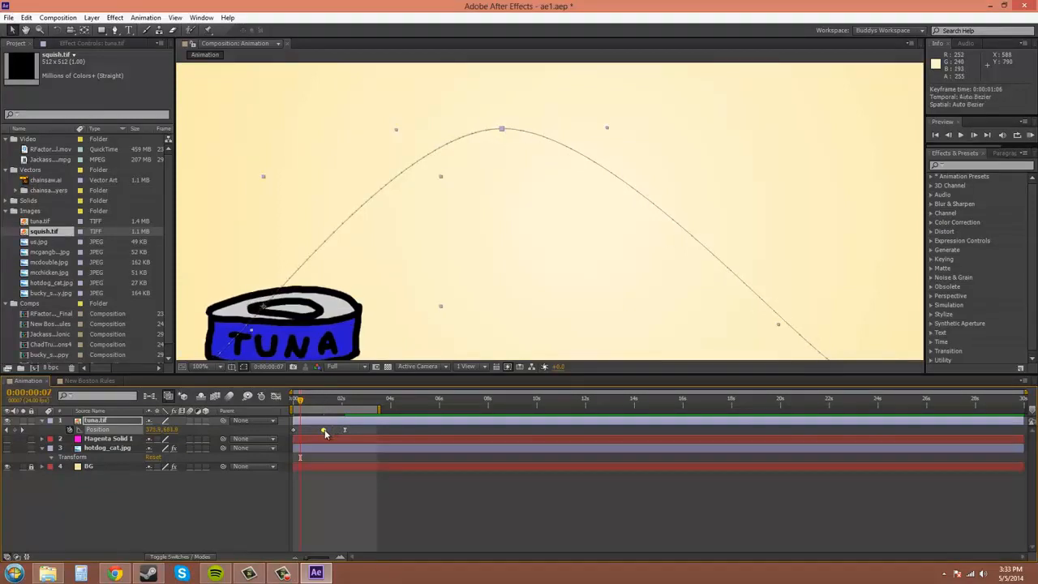
pyautogui.keyDown('ctrl'); pyautogui.click(324, 431); pyautogui.keyUp('ctrl')
pyautogui.keyDown('ctrl'); pyautogui.click(324, 431); pyautogui.keyUp('ctrl')
pyautogui.keyDown('ctrl'); pyautogui.click(324, 430); pyautogui.keyUp('ctrl')
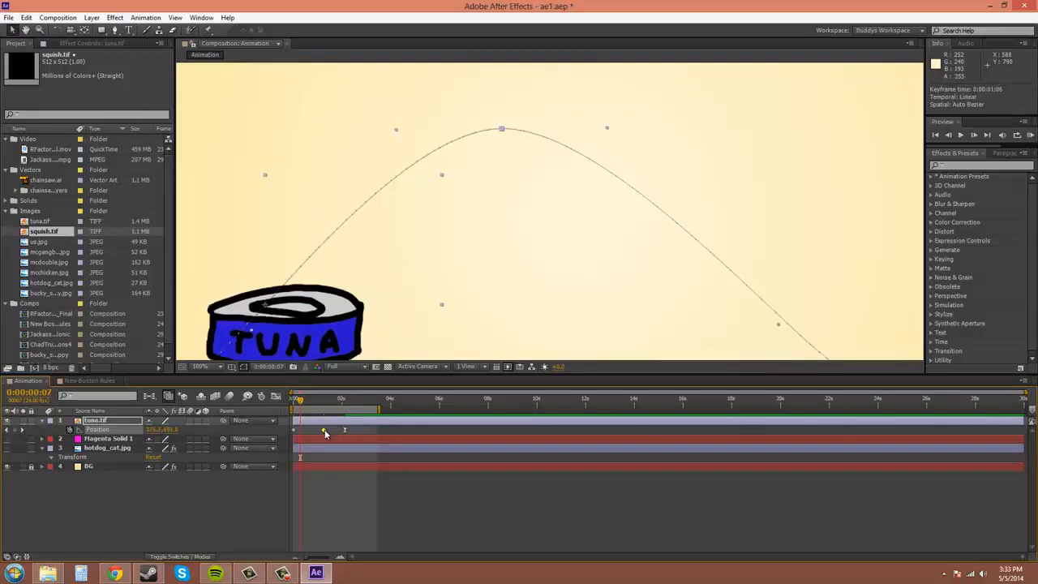
pyautogui.keyDown('ctrl'); pyautogui.click(323, 431); pyautogui.keyUp('ctrl')
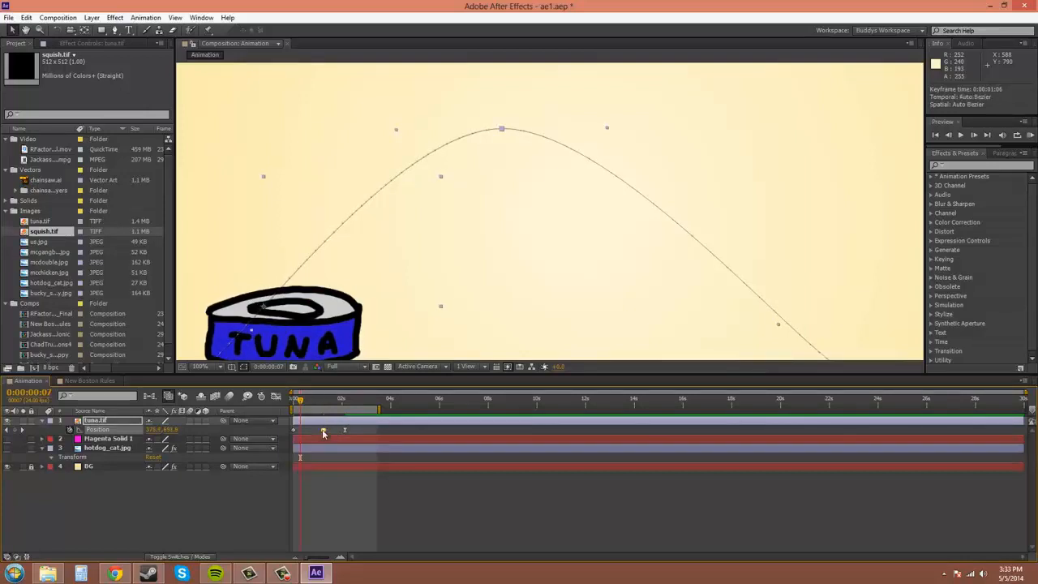
# - Move the middle position keyframe back to 0:00:01:01
pyautogui.moveTo(322, 432); pyautogui.dragTo(317, 433)
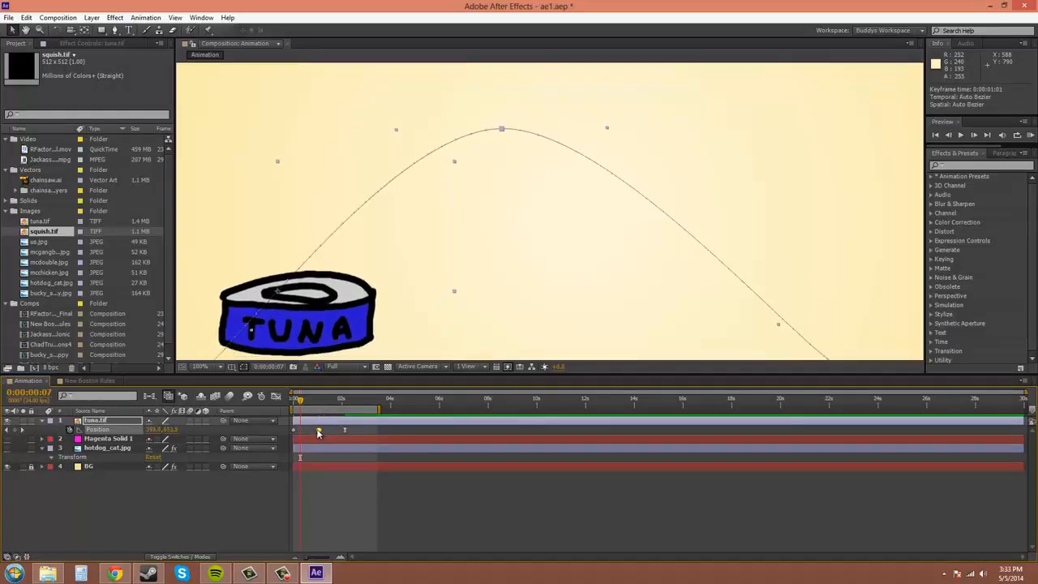
pyautogui.scroll(-2, 484, 202)
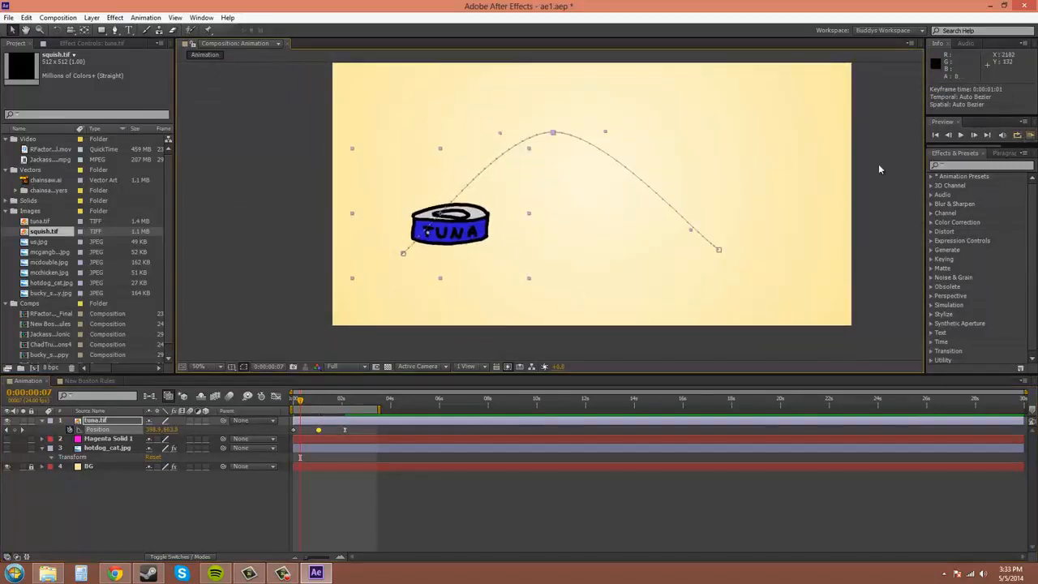
pyautogui.moveTo(741, 190); pyautogui.dragTo(718, 222)
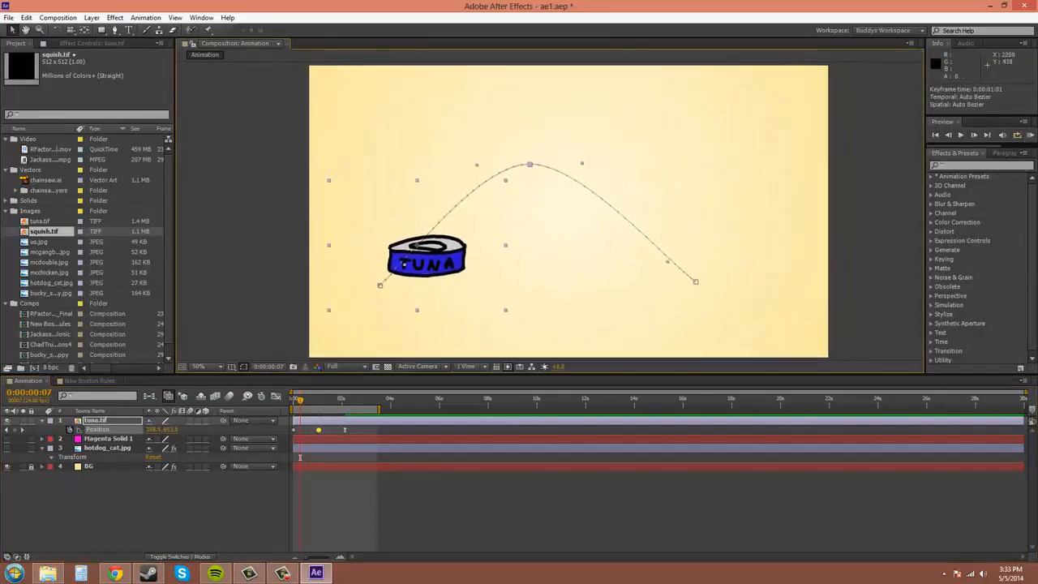
# - Run a RAM preview of the tuna can's motion and return the middle position keyframe to linear interpolation
pyautogui.click(1030, 136)
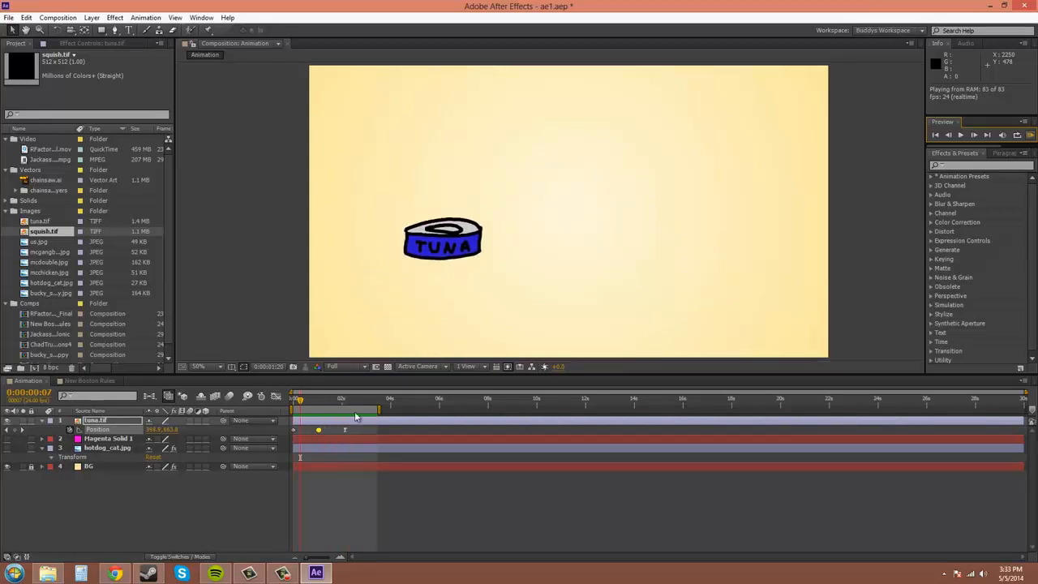
pyautogui.click(1030, 138)
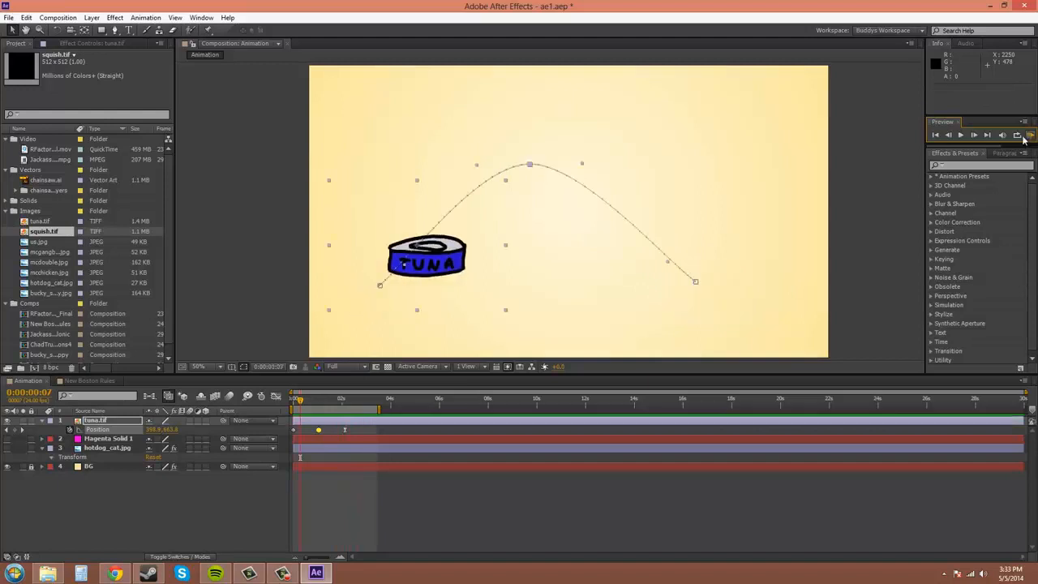
pyautogui.keyDown('ctrl'); pyautogui.click(319, 432); pyautogui.keyUp('ctrl')
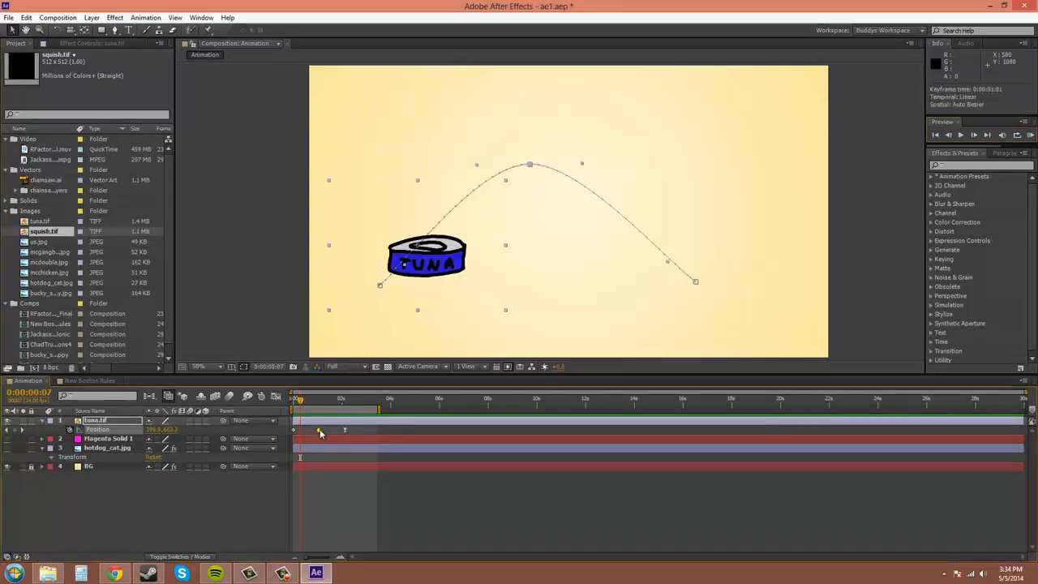